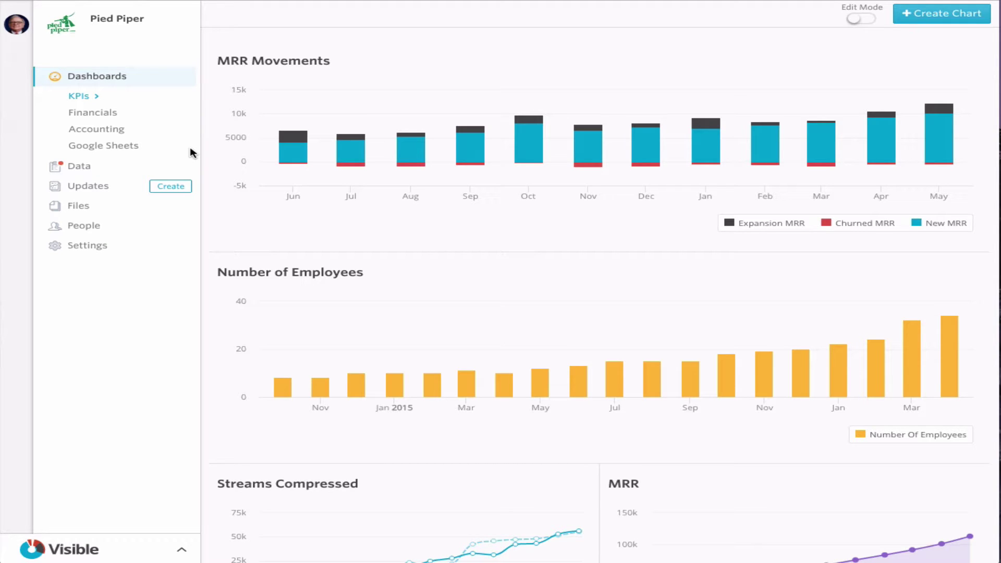
Step: View the still-empty Google Sheets dashboard in Visible
{"action": "left_click", "coordinate": [133, 154]}
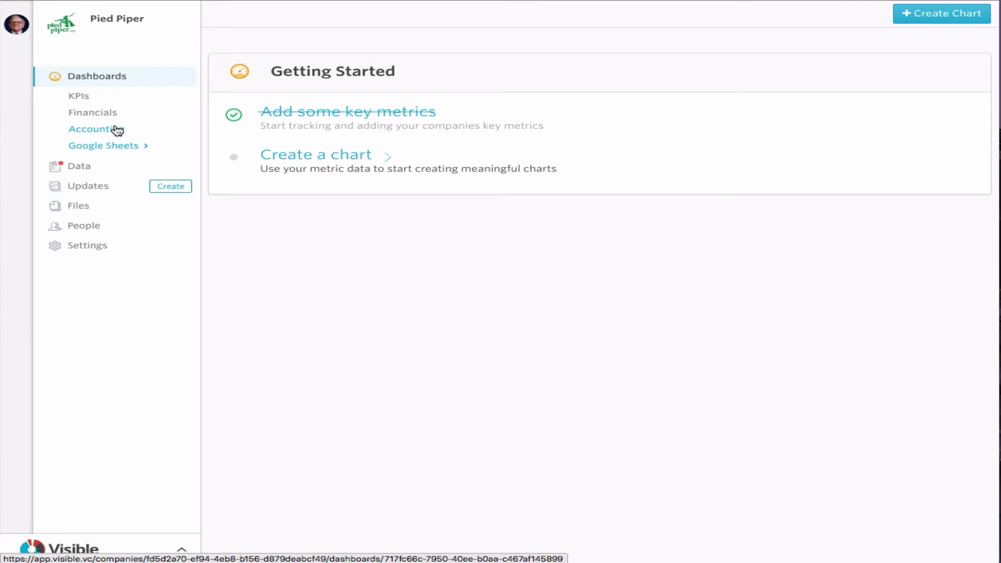
Step: Go to the company's metrics data and list the available data sources
{"action": "left_click", "coordinate": [92, 173]}
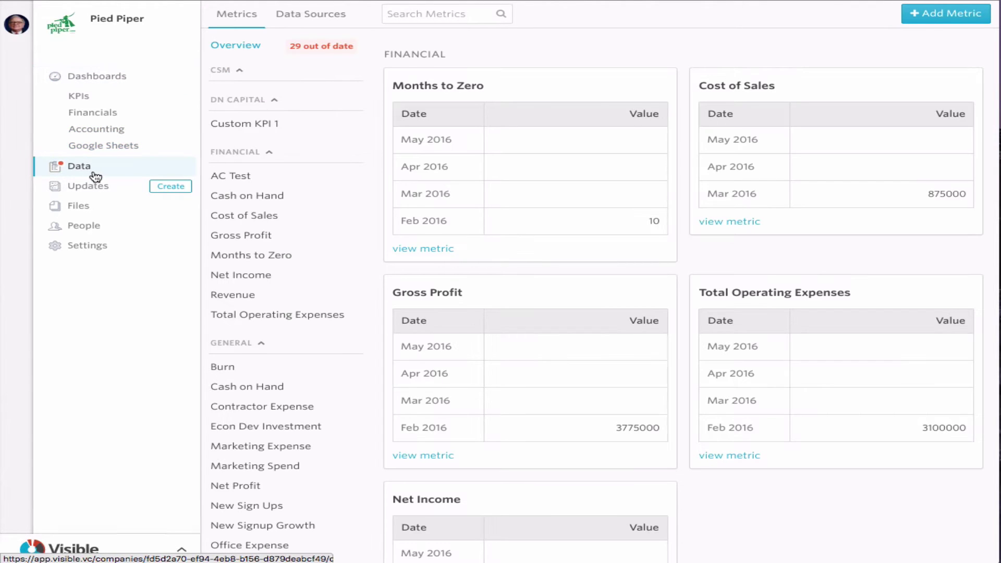
{"action": "left_click", "coordinate": [316, 23]}
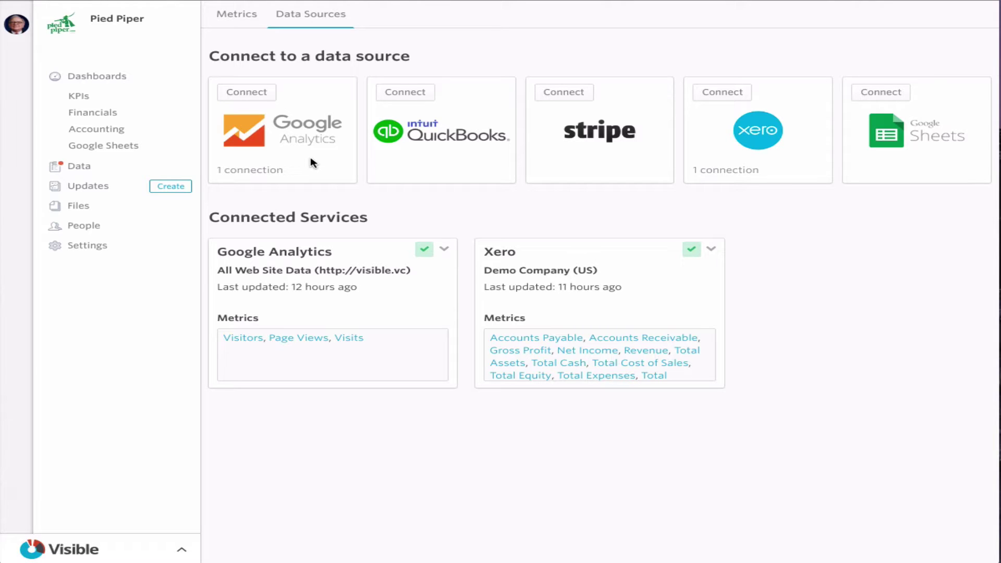
Step: Connect a Google Sheets account and allow access to the Google Drive spreadsheets
{"action": "left_click", "coordinate": [881, 98]}
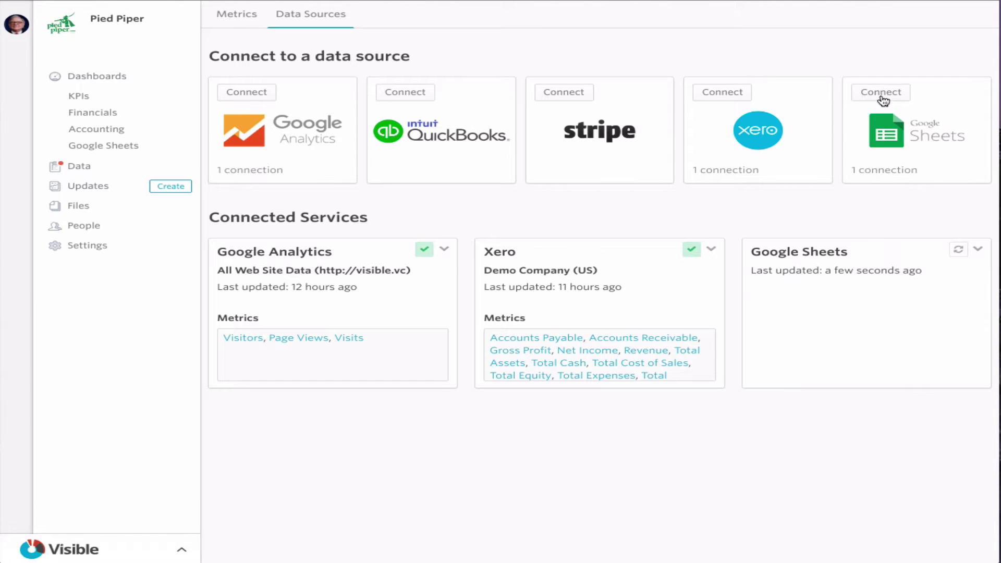
{"action": "left_click_drag", "start_coordinate": [893, 510], "coordinate": [606, 166]}
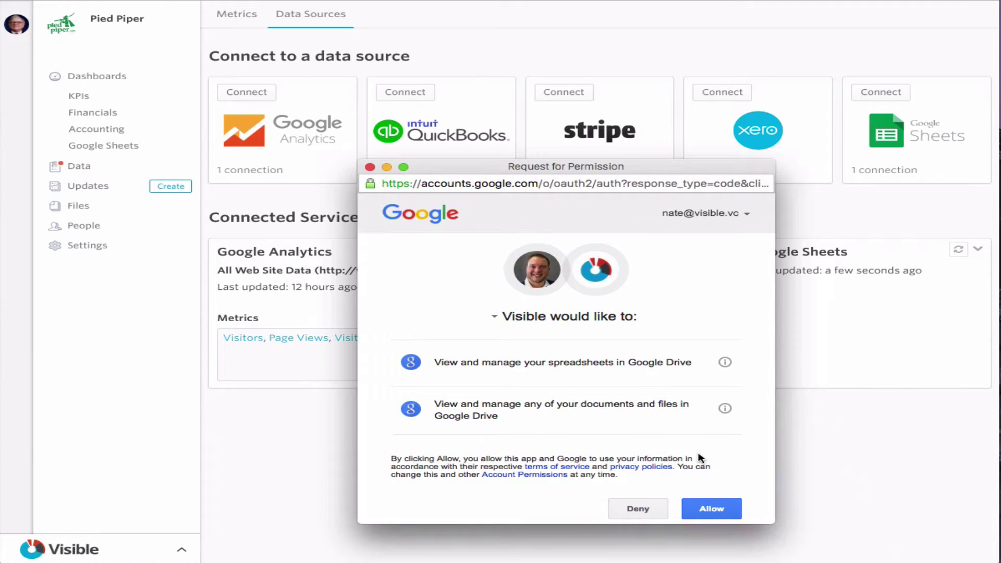
{"action": "left_click", "coordinate": [718, 514]}
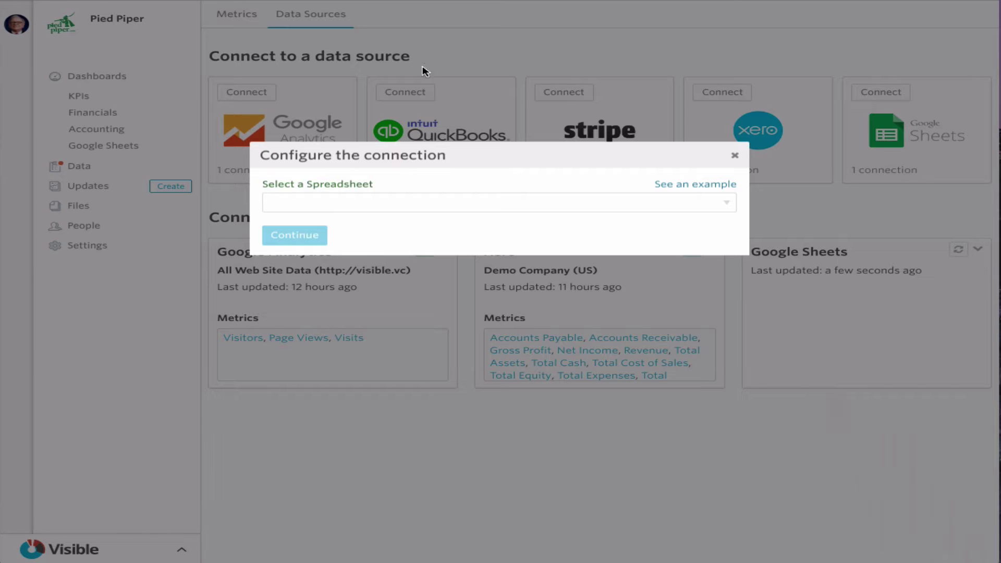
Step: Choose Example Sheet Integration as the spreadsheet for the connection
{"action": "left_click", "coordinate": [375, 203]}
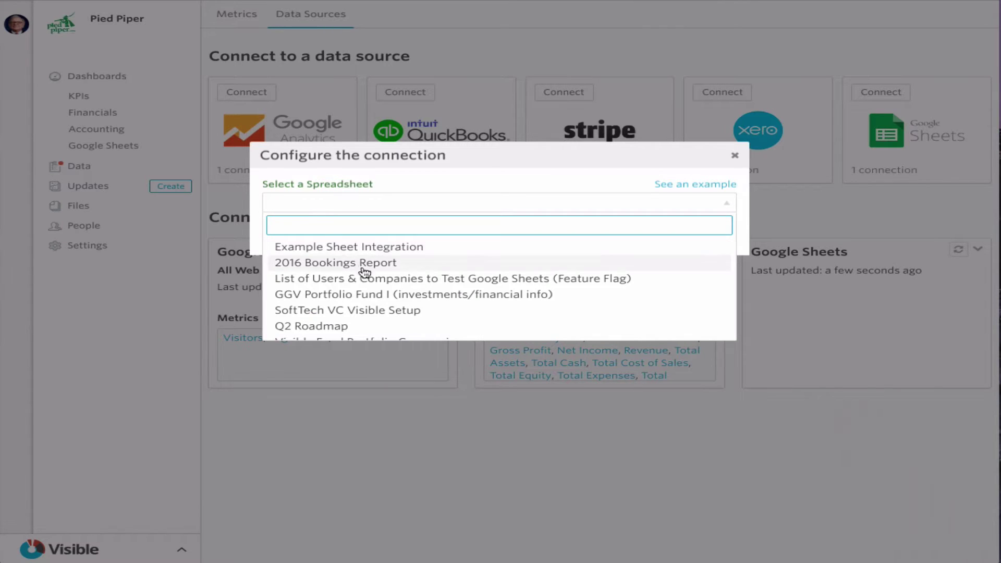
{"action": "left_click", "coordinate": [370, 248]}
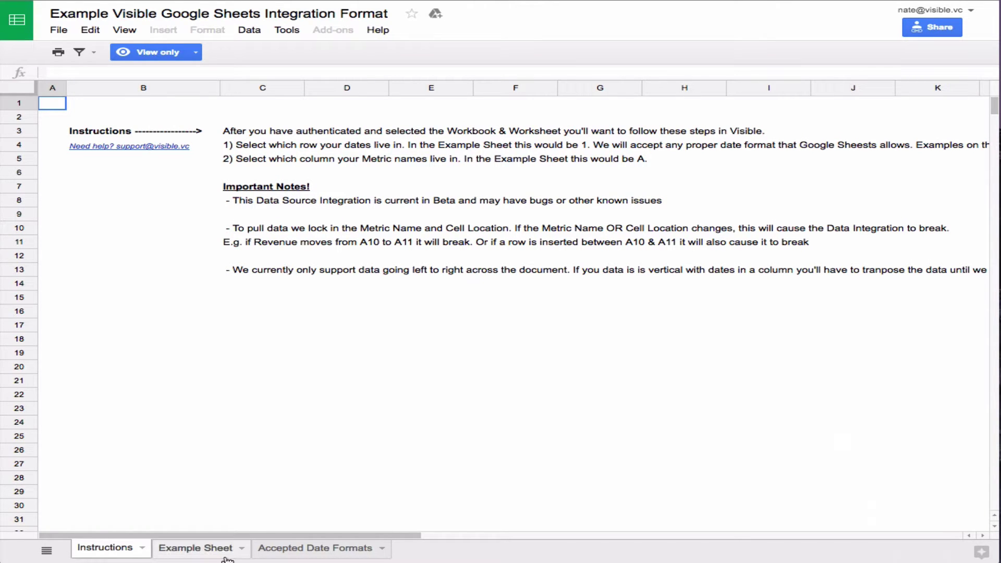
Step: Inspect the sample data on the Example Sheet tab of the spreadsheet
{"action": "left_click", "coordinate": [192, 550]}
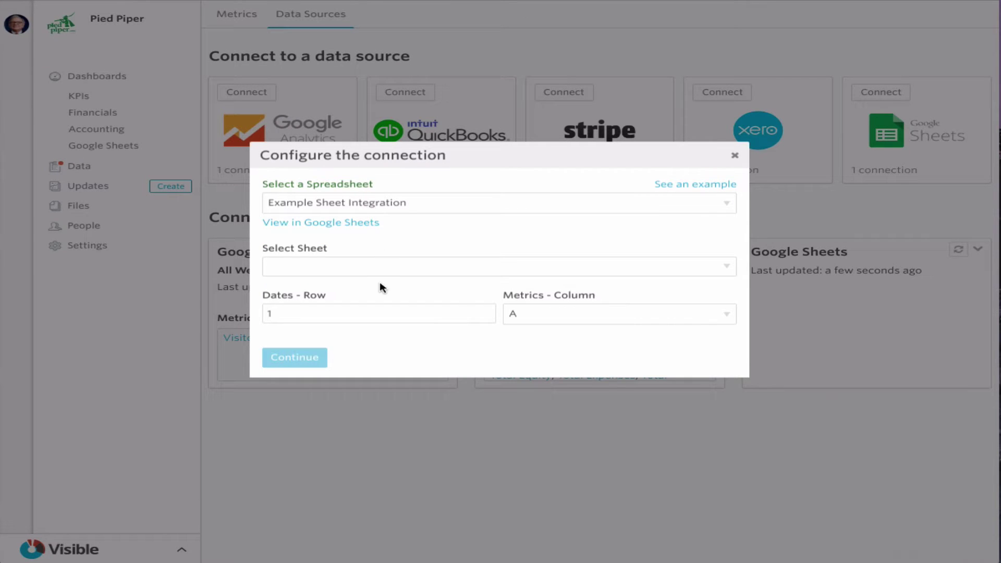
Step: Use the Example Sheet tab, with dates in row 3 and metric names in column B
{"action": "left_click", "coordinate": [386, 270]}
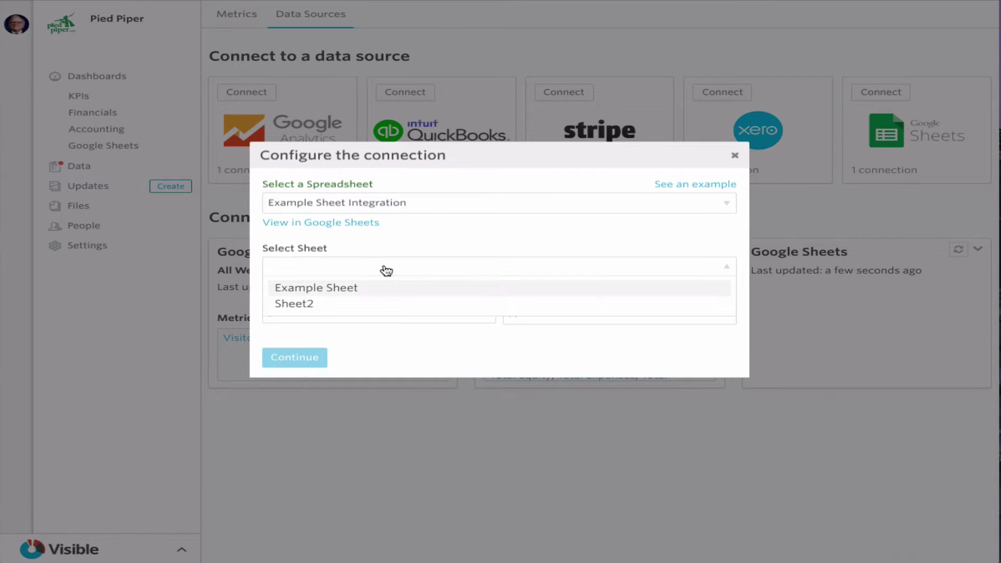
{"action": "left_click", "coordinate": [372, 292]}
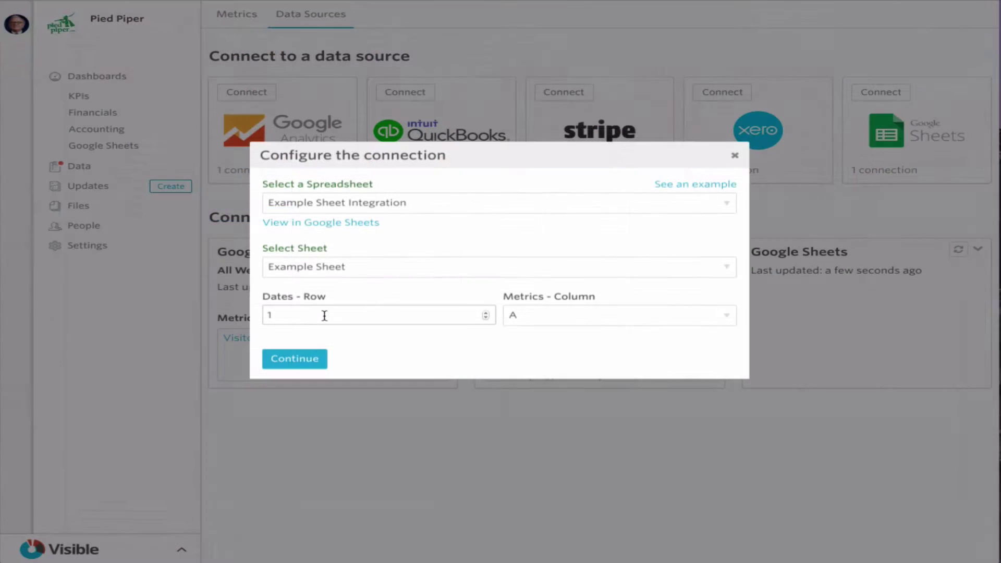
{"action": "left_click", "coordinate": [371, 317]}
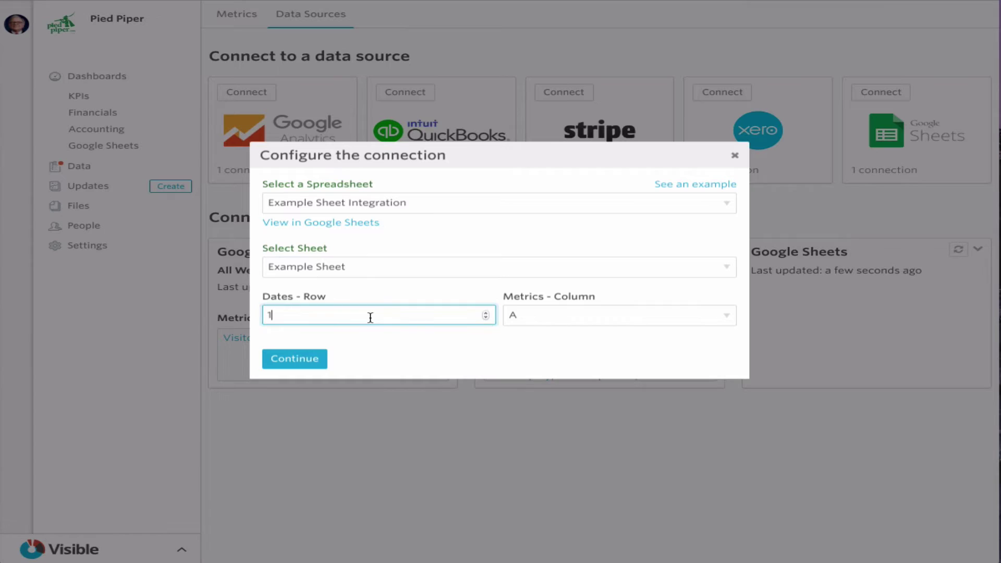
{"action": "left_click", "coordinate": [565, 319]}
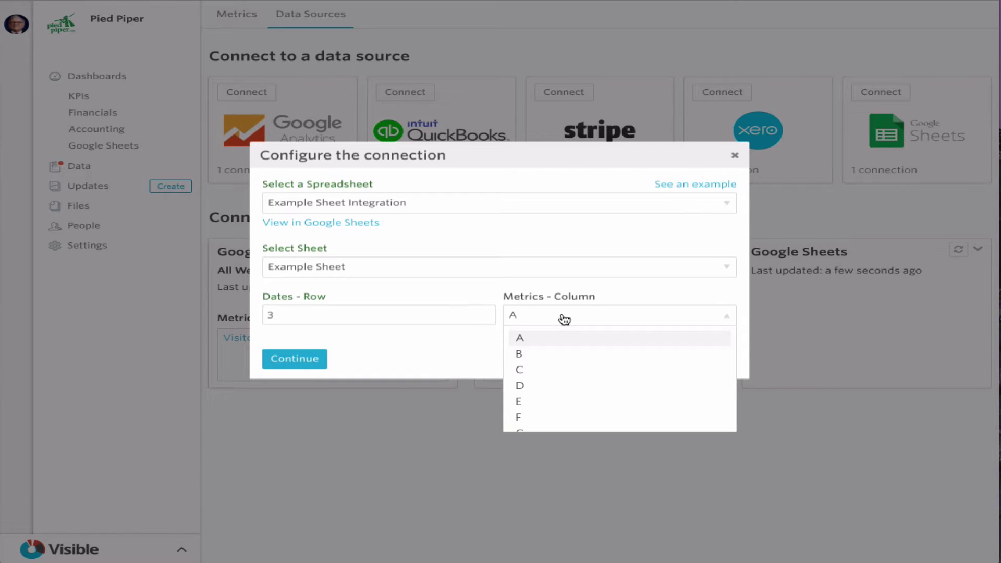
{"action": "left_click", "coordinate": [554, 352]}
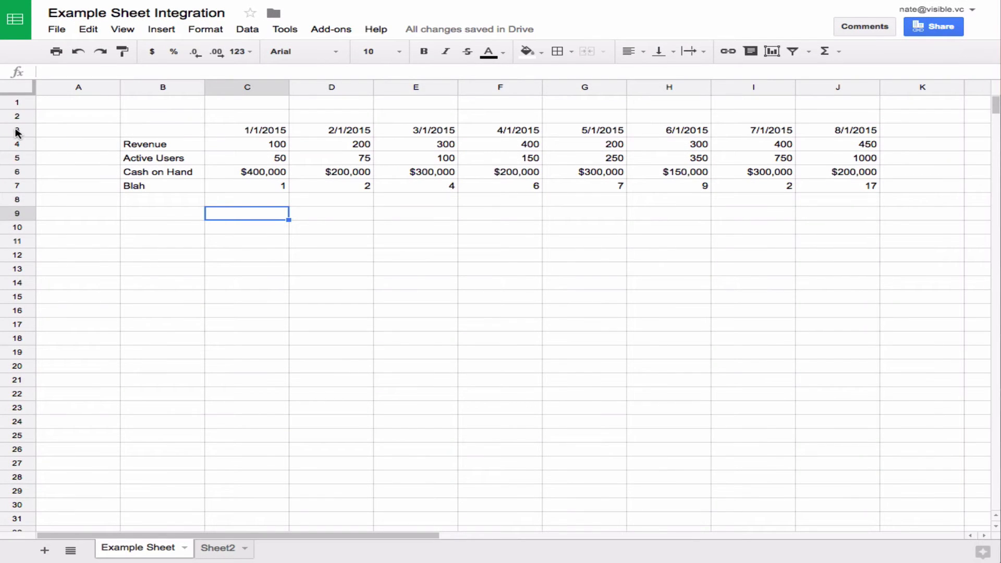
{"action": "left_click", "coordinate": [52, 133]}
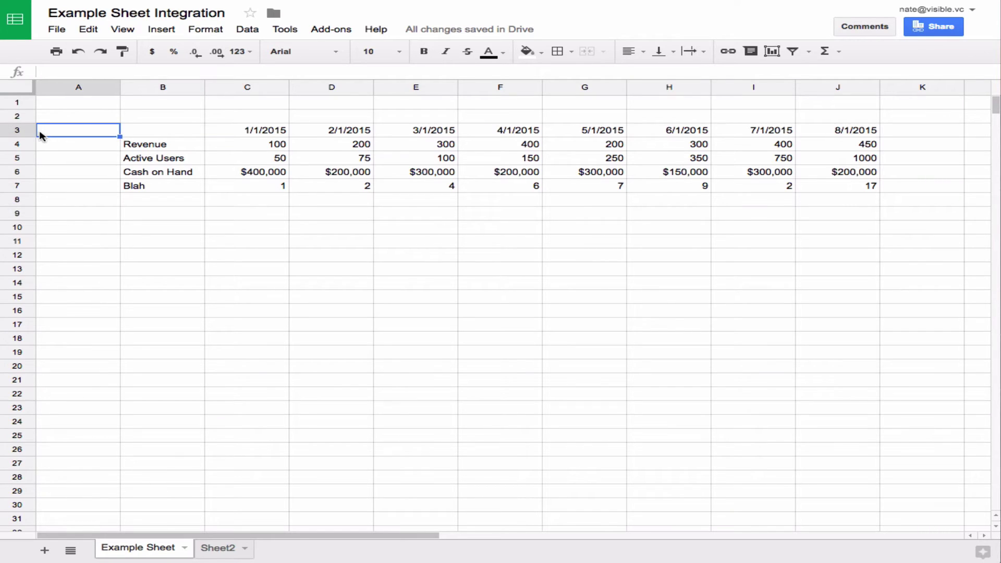
{"action": "left_click", "coordinate": [265, 135]}
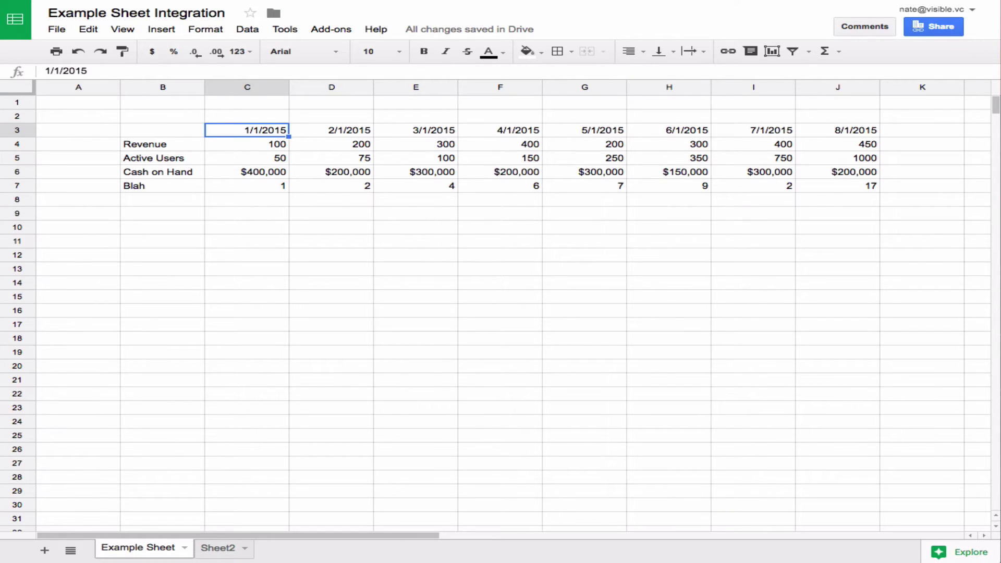
{"action": "left_click", "coordinate": [145, 134]}
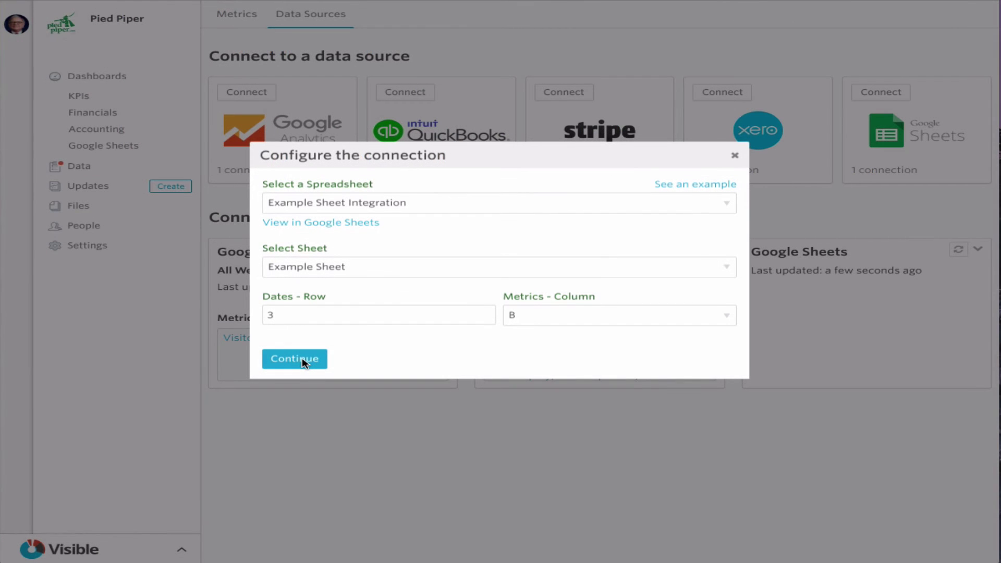
Step: Save the connection to import Revenue, Active Users, Cash on Hand and Blah
{"action": "left_click", "coordinate": [302, 364]}
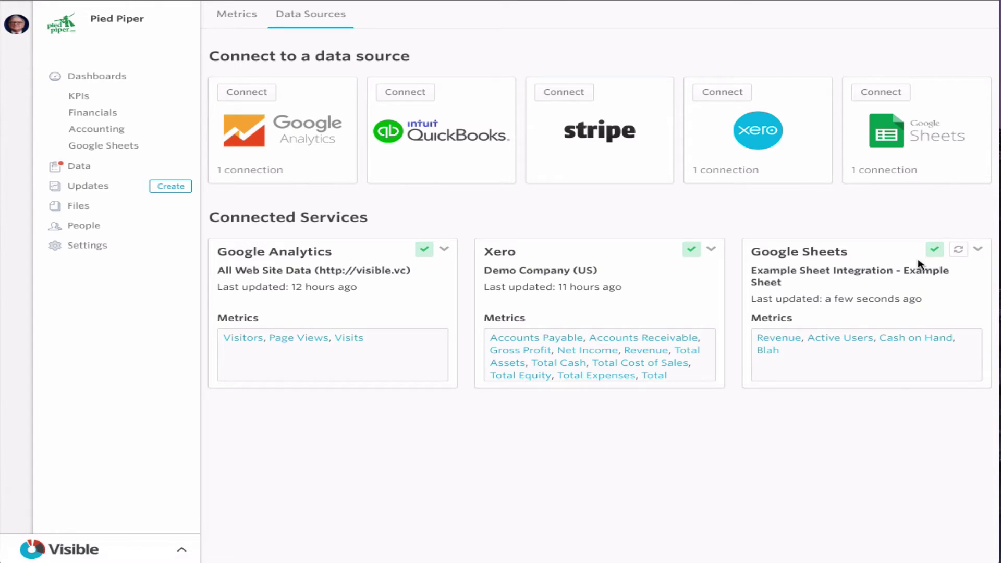
{"action": "left_click", "coordinate": [978, 251]}
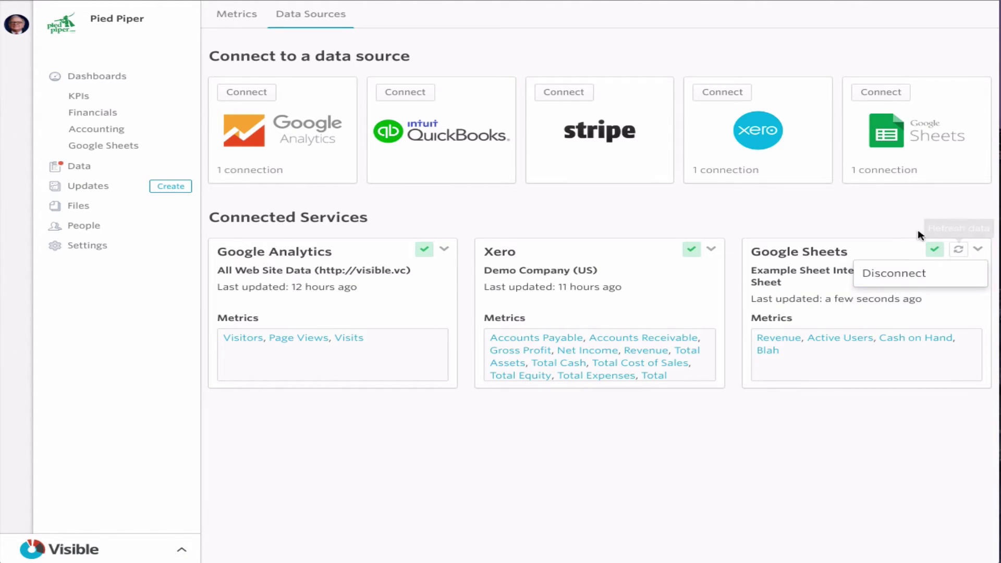
{"action": "left_click", "coordinate": [837, 233]}
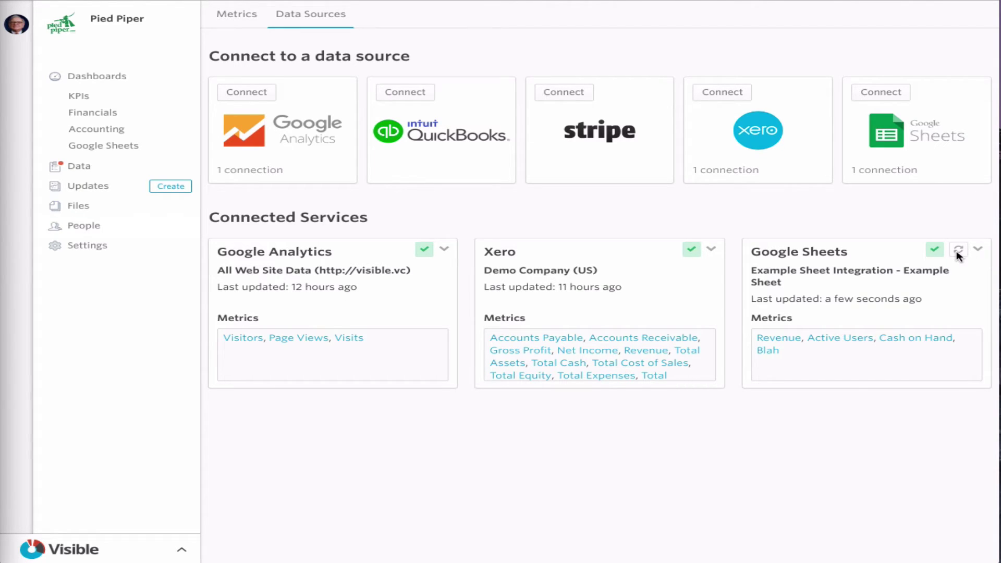
{"action": "left_click", "coordinate": [250, 25]}
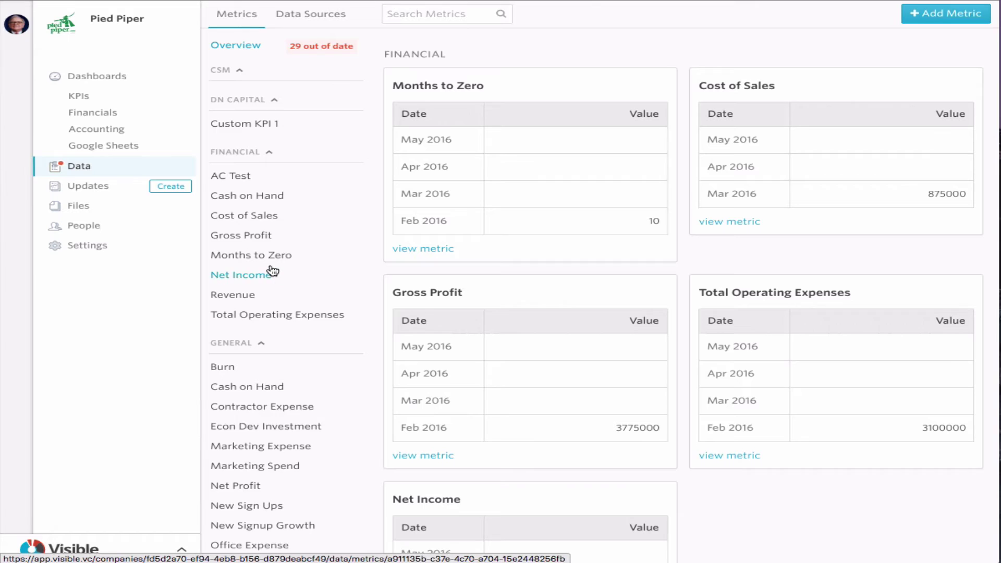
Step: Review the imported Google Sheets metrics: Active Users, Blah, Cash on Hand and Revenue
{"action": "scroll", "coordinate": [272, 271], "scroll_direction": "down", "scroll_amount": 10}
{"action": "scroll", "coordinate": [273, 271], "scroll_direction": "down", "scroll_amount": 15}
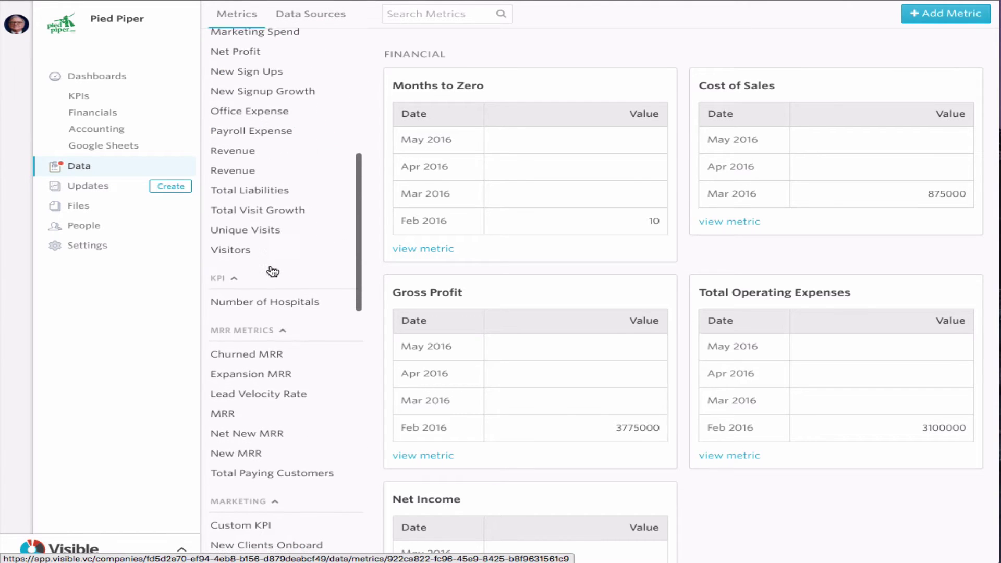
{"action": "scroll", "coordinate": [272, 271], "scroll_direction": "down", "scroll_amount": 10}
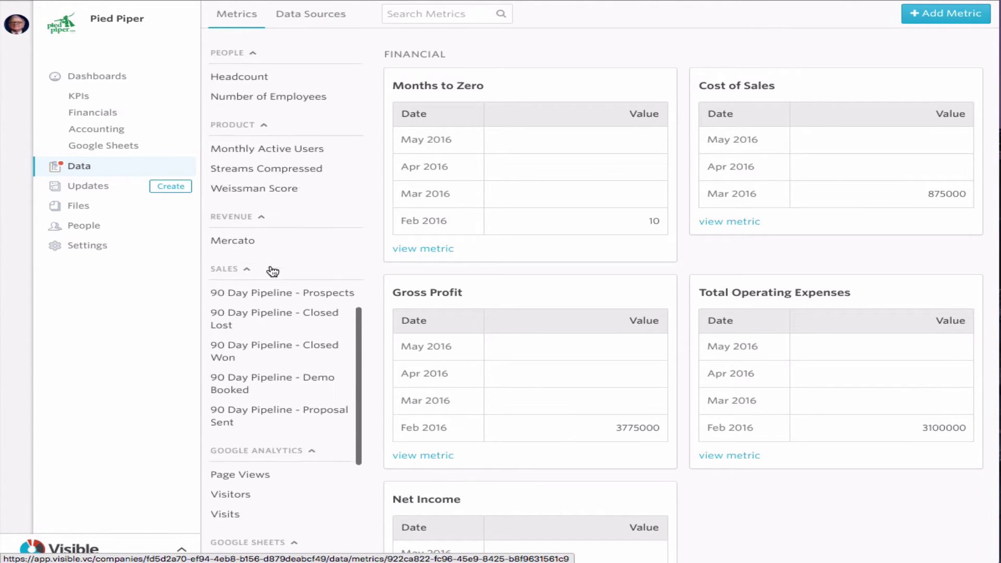
{"action": "scroll", "coordinate": [272, 271], "scroll_direction": "down", "scroll_amount": 1}
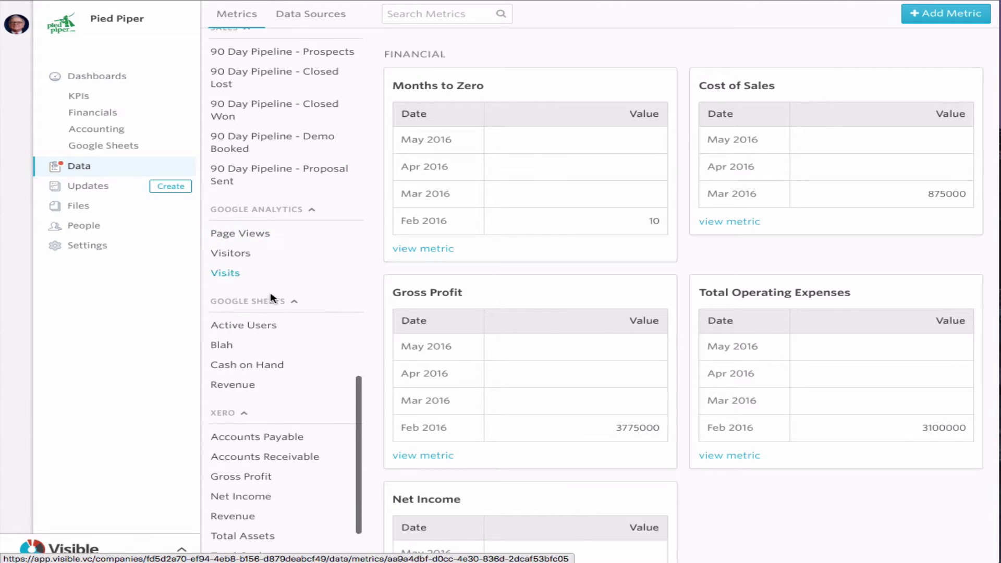
{"action": "left_click", "coordinate": [261, 329]}
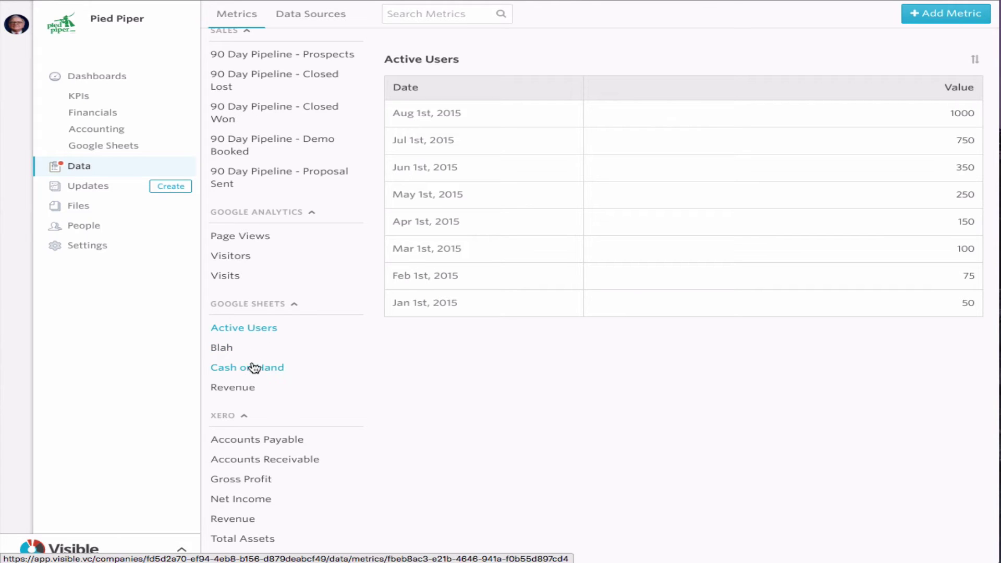
{"action": "left_click", "coordinate": [246, 346]}
{"action": "left_click", "coordinate": [245, 368]}
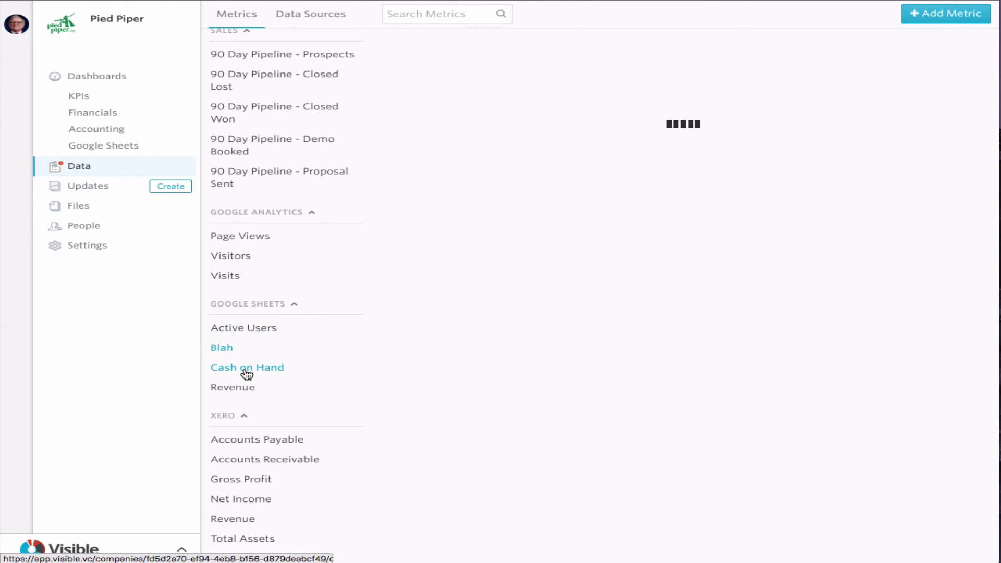
{"action": "left_click", "coordinate": [243, 392]}
Step: Start a new chart on the Google Sheets dashboard plotting Google Sheets Revenue and Active Users
{"action": "left_click", "coordinate": [138, 150]}
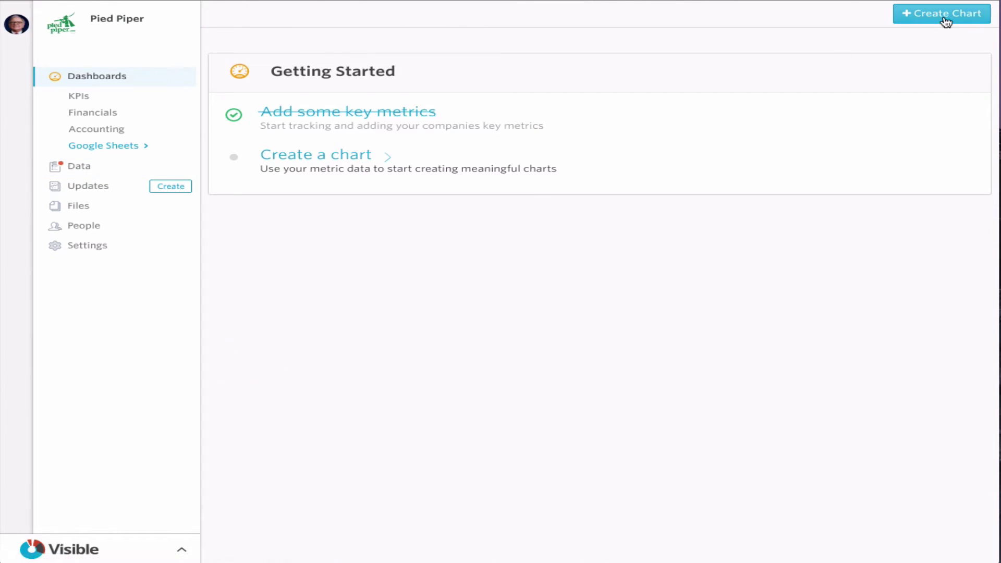
{"action": "left_click", "coordinate": [906, 13]}
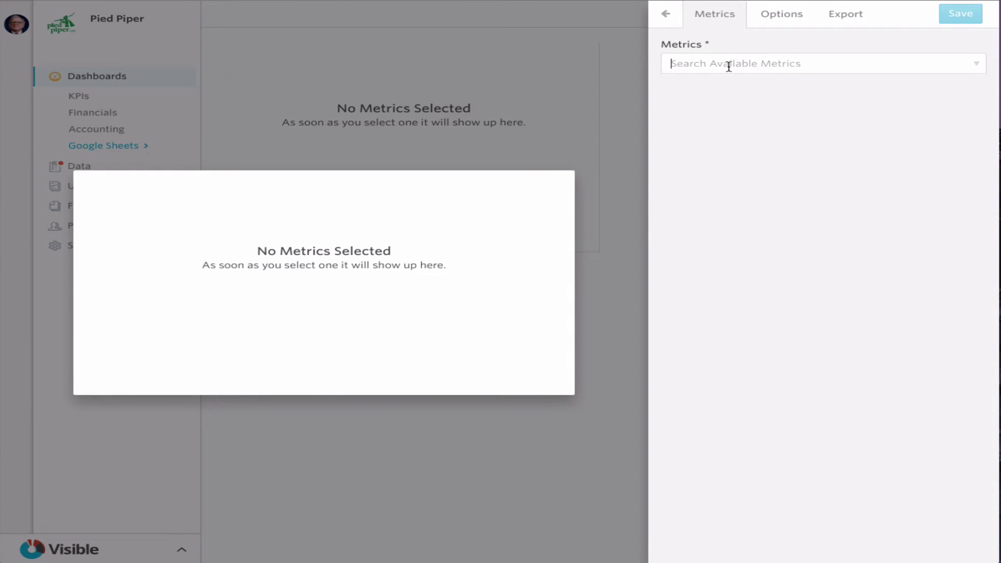
{"action": "left_click", "coordinate": [728, 66]}
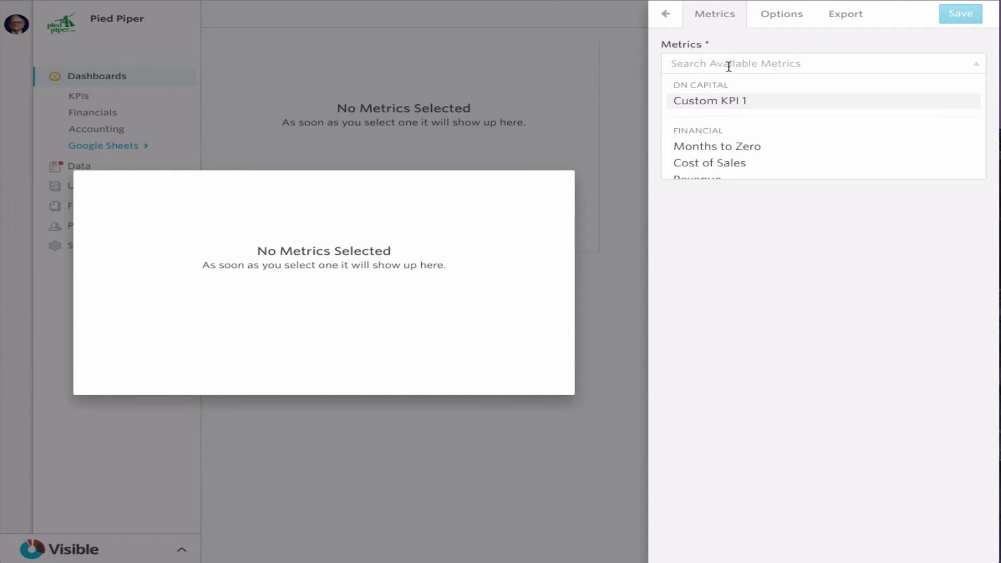
{"action": "type", "text": "rev"}
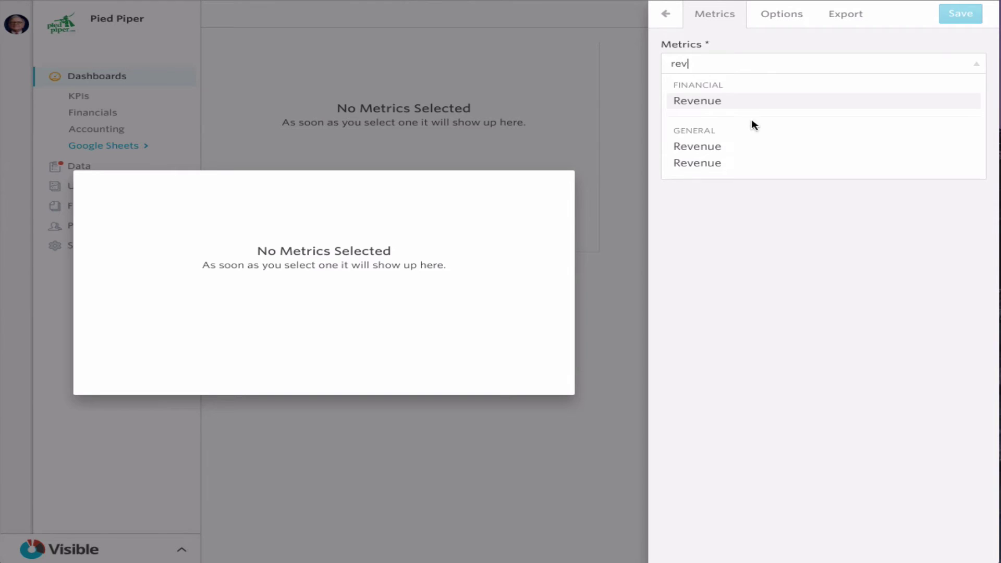
{"action": "scroll", "coordinate": [753, 124], "scroll_direction": "down", "scroll_amount": 5}
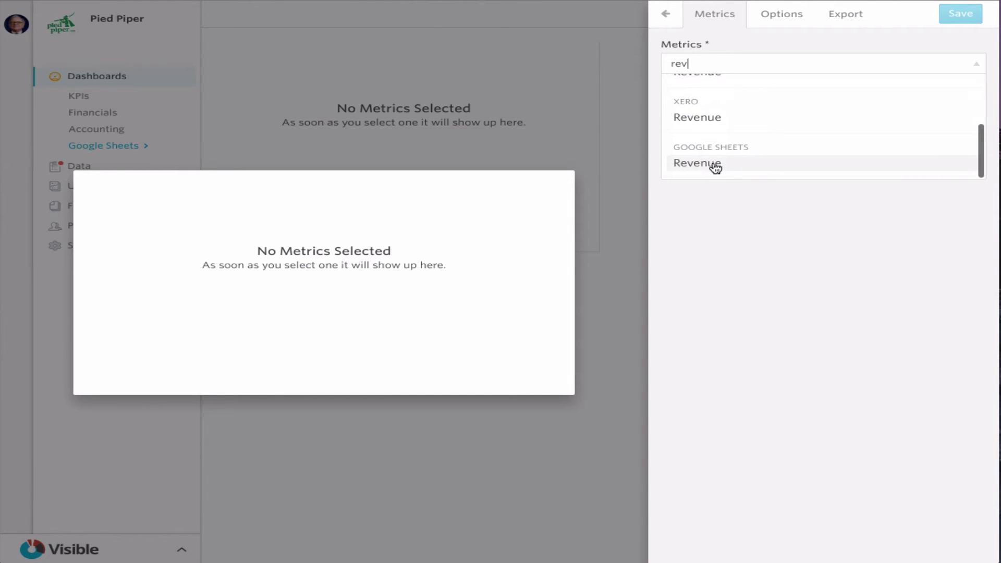
{"action": "left_click", "coordinate": [714, 166]}
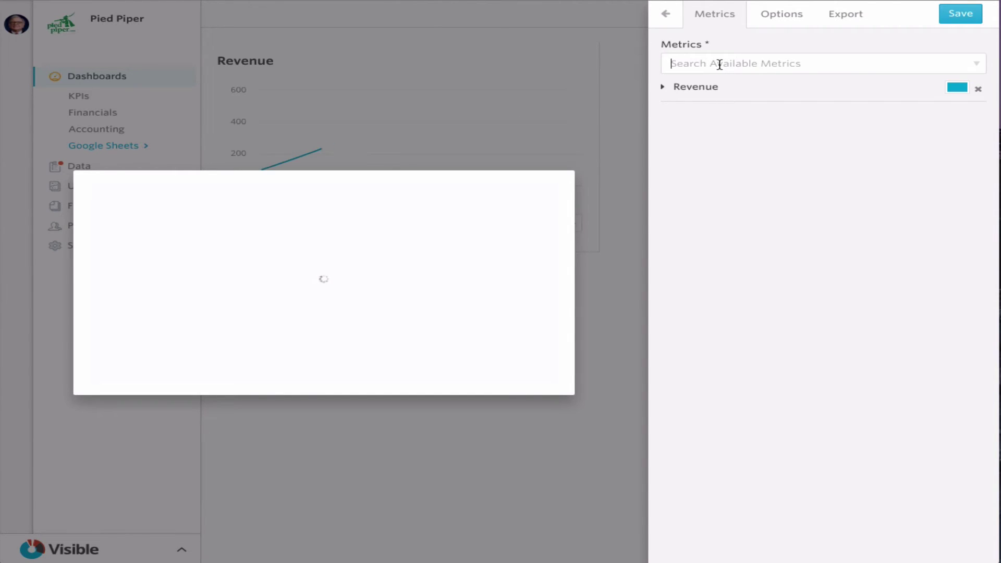
{"action": "type", "text": "a"}
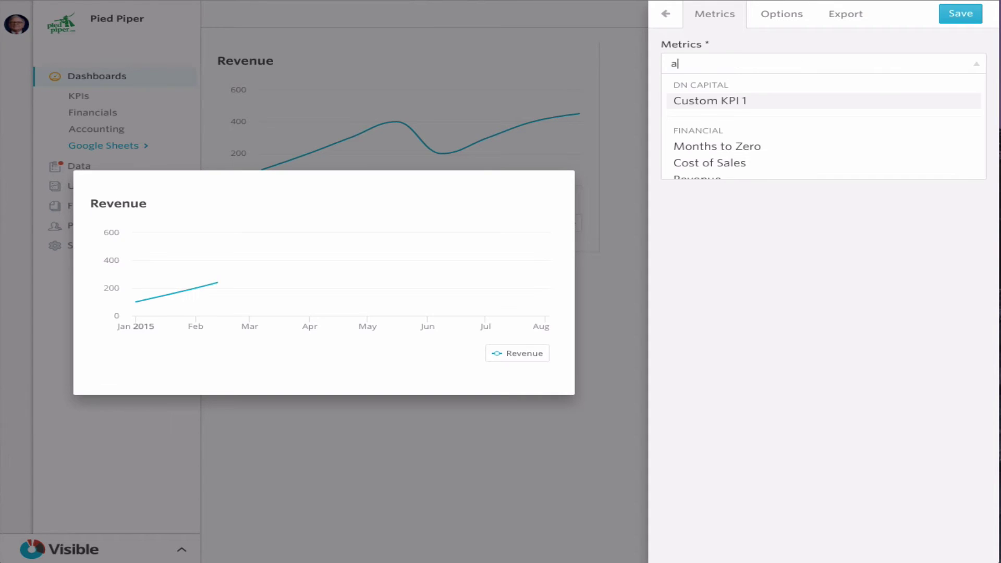
{"action": "type", "text": "ctive"}
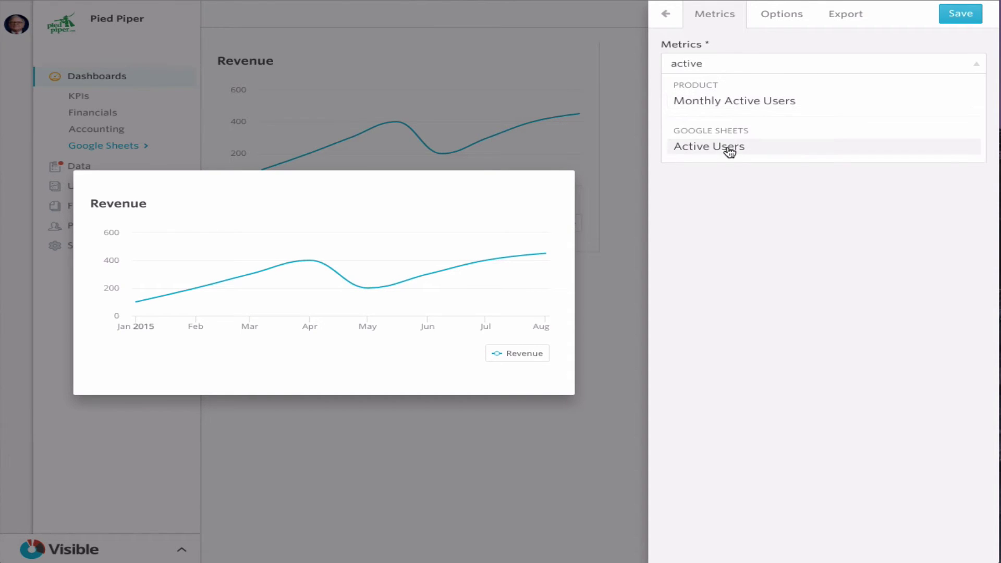
{"action": "left_click", "coordinate": [728, 148]}
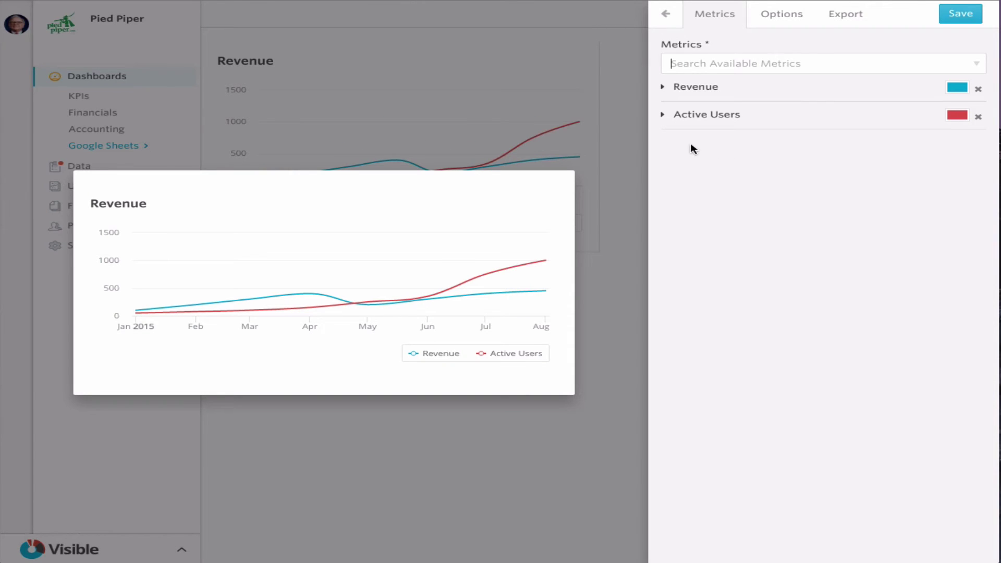
Step: Make it an area chart titled 'Revenue & Active Users' and save it to the dashboard
{"action": "mouse_move", "coordinate": [463, 276]}
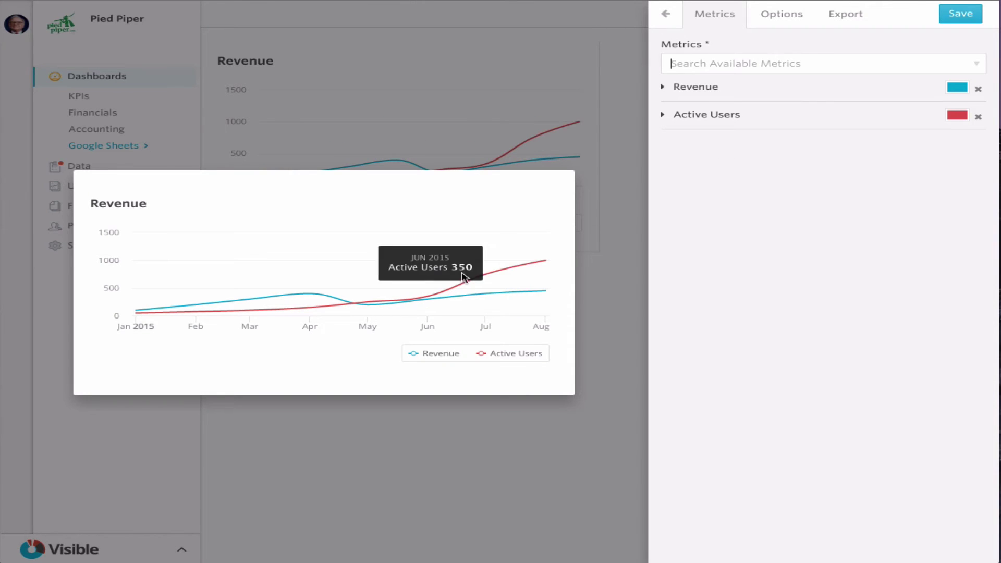
{"action": "left_click", "coordinate": [779, 23]}
{"action": "left_click", "coordinate": [869, 129]}
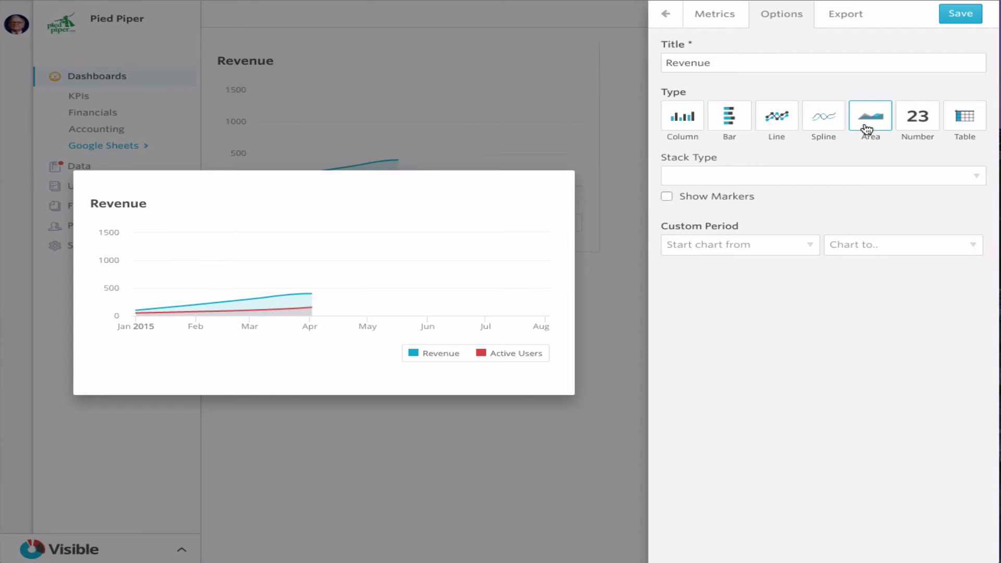
{"action": "left_click", "coordinate": [780, 63]}
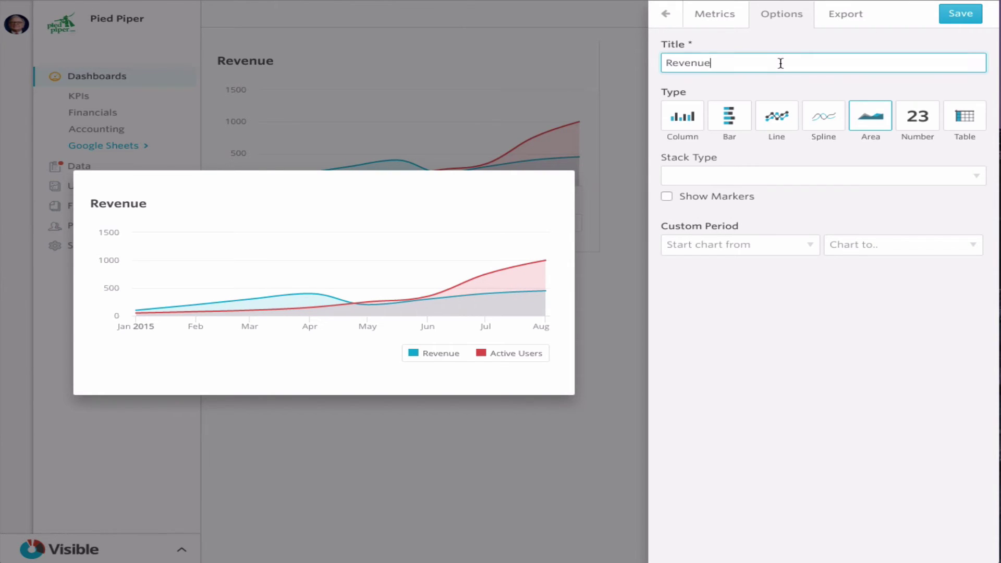
{"action": "type", "text": "& Active  Users"}
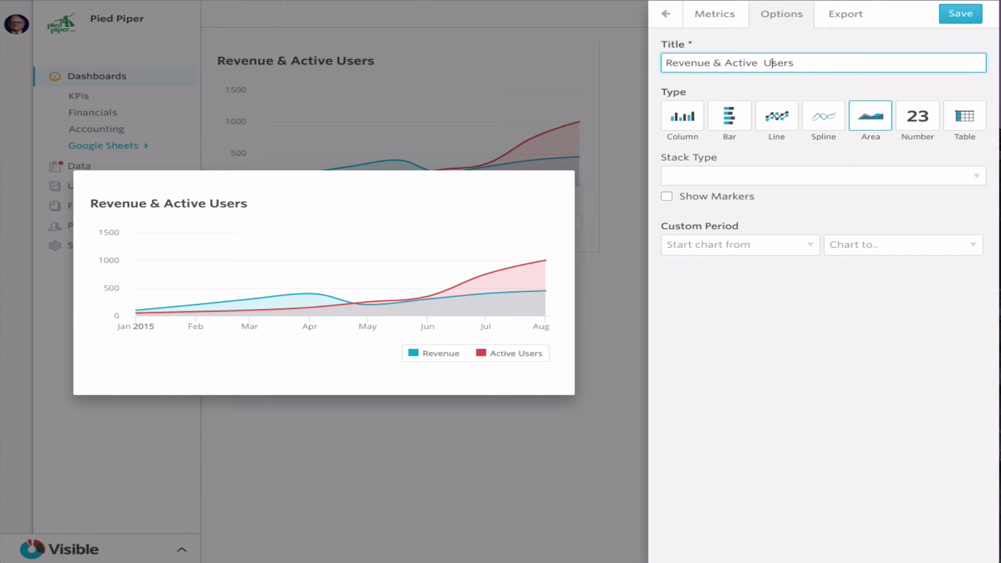
{"action": "left_click", "coordinate": [954, 17]}
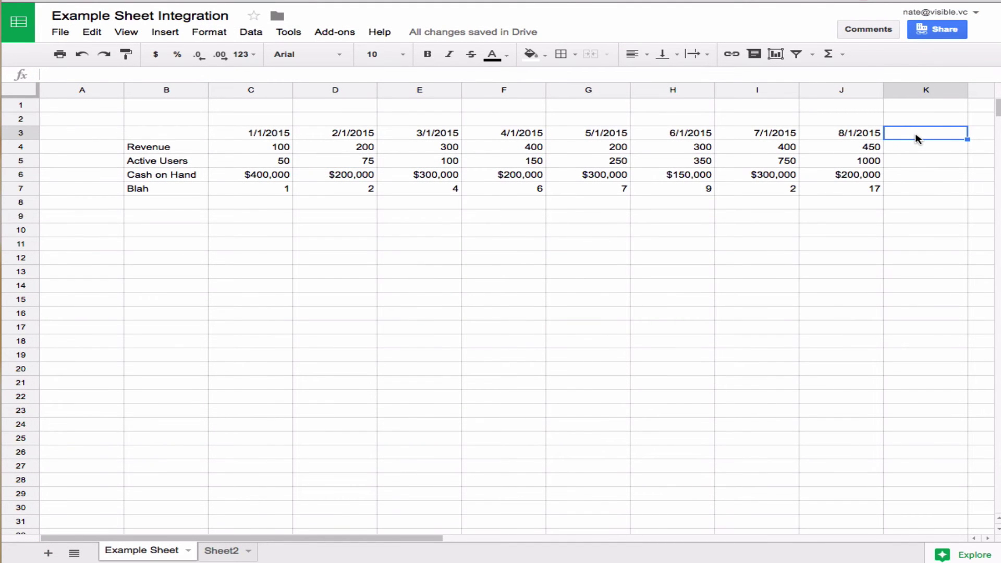
Step: Add a 9/1/2015 date in K3 with September values of 10000 in K4 through K7
{"action": "type", "text": "9/1/2015"}
{"action": "key", "text": "Return"}
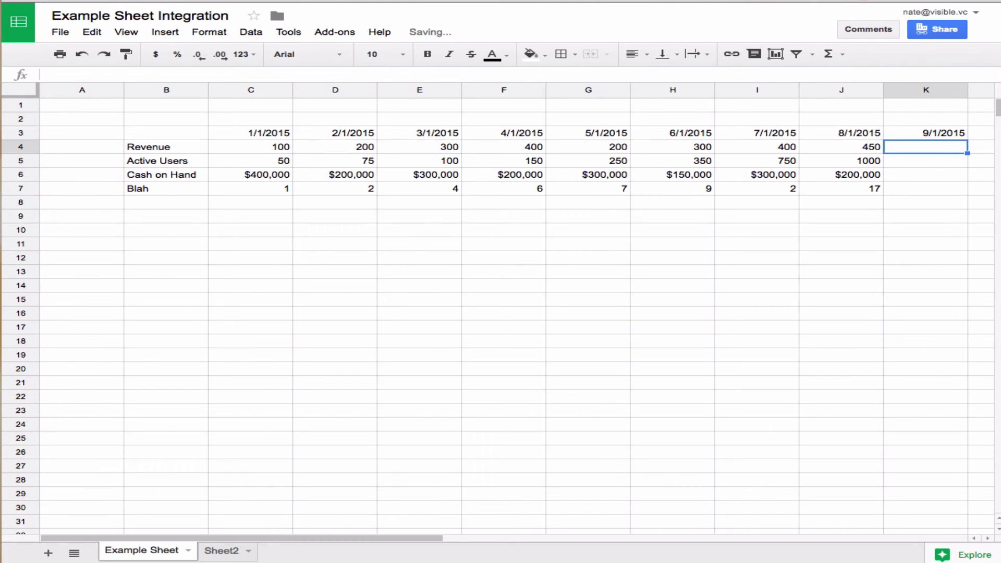
{"action": "type", "text": "1000"}
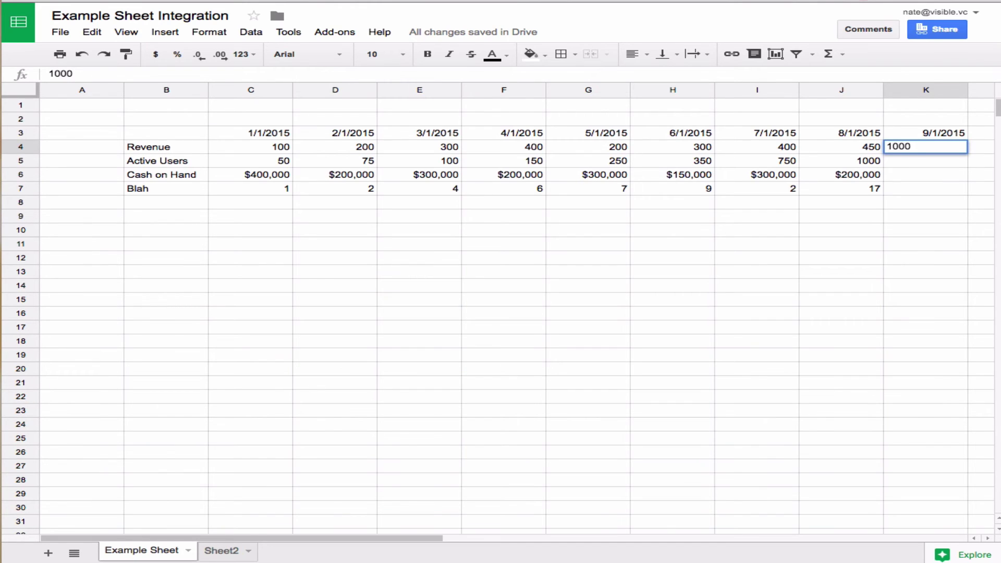
{"action": "type", "text": "0"}
{"action": "key", "text": "Return"}
{"action": "type", "text": "1000"}
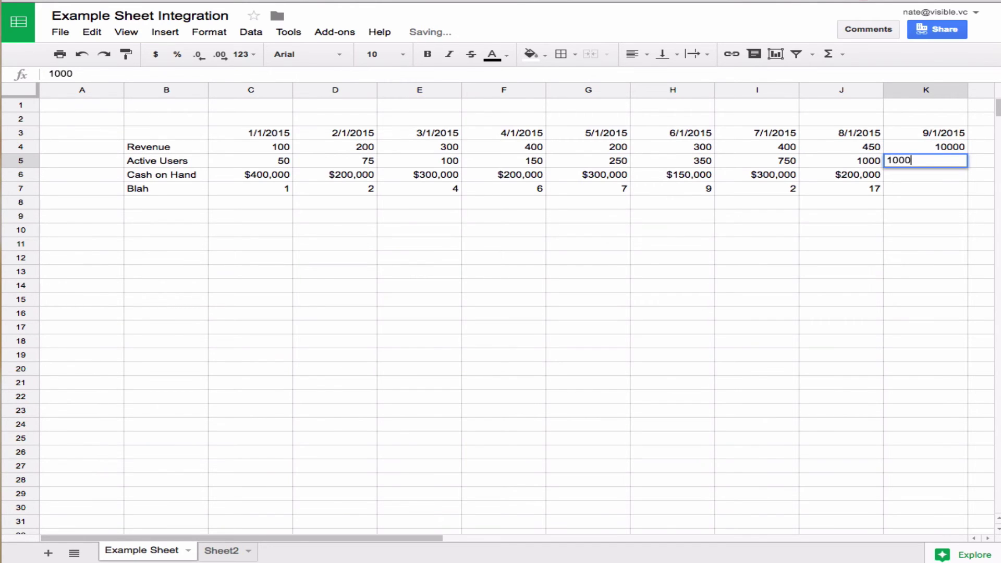
{"action": "type", "text": "0"}
{"action": "key", "text": "Return"}
{"action": "type", "text": "11"}
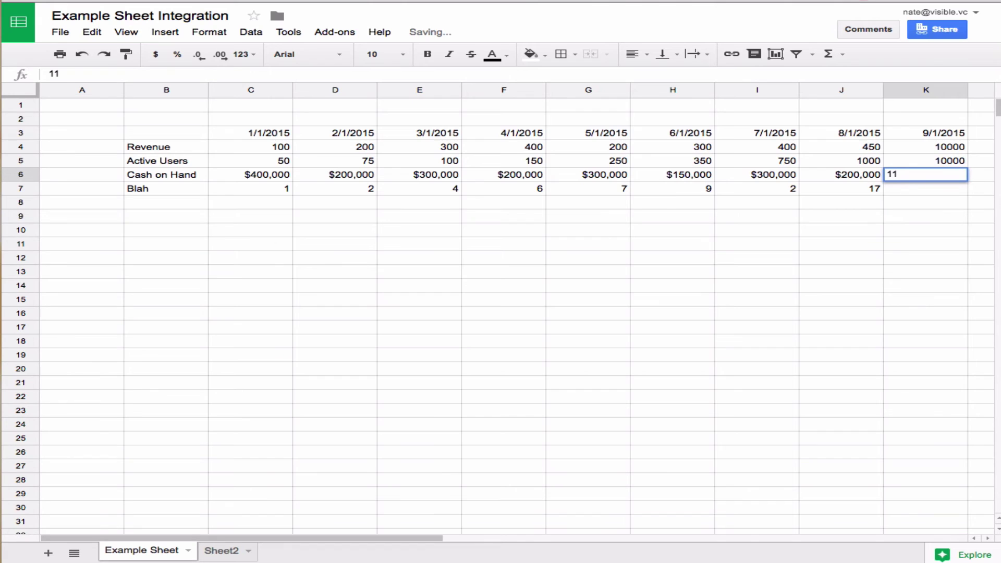
{"action": "type", "text": "0000"}
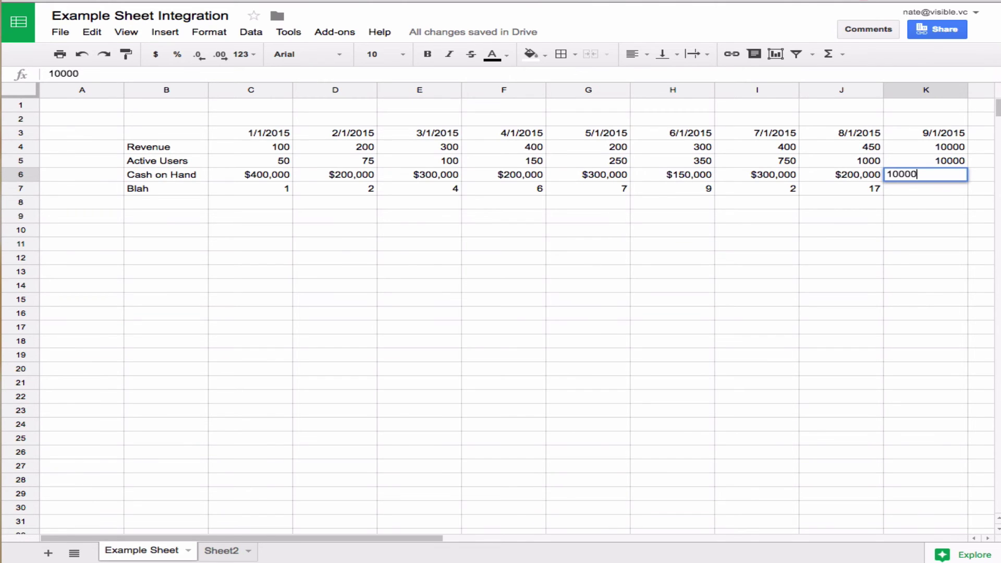
{"action": "key", "text": "Return"}
{"action": "type", "text": "10000"}
{"action": "key", "text": "Return"}
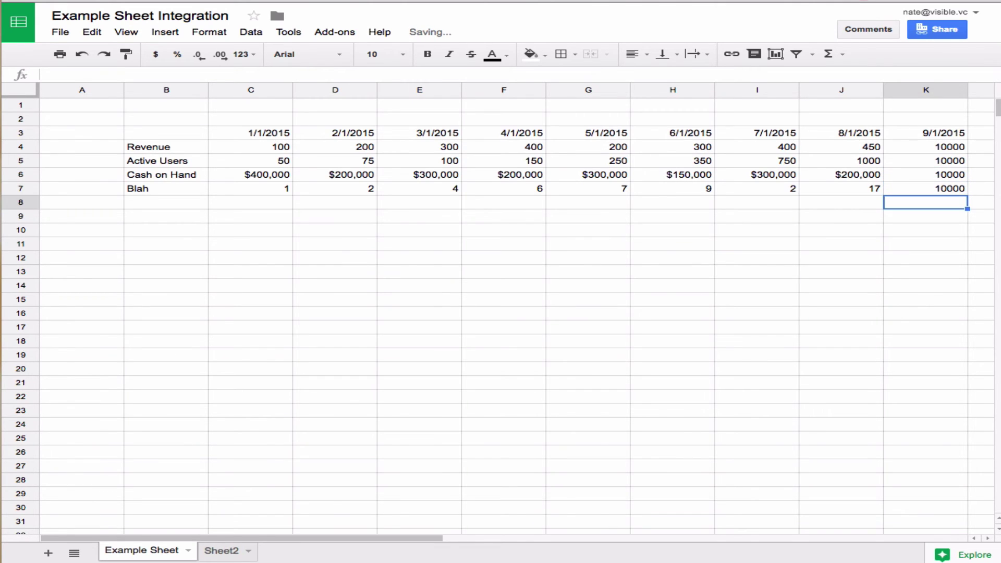
Step: Re-sync the Google Sheets connection from Visible's Data Sources
{"action": "left_click", "coordinate": [933, 235]}
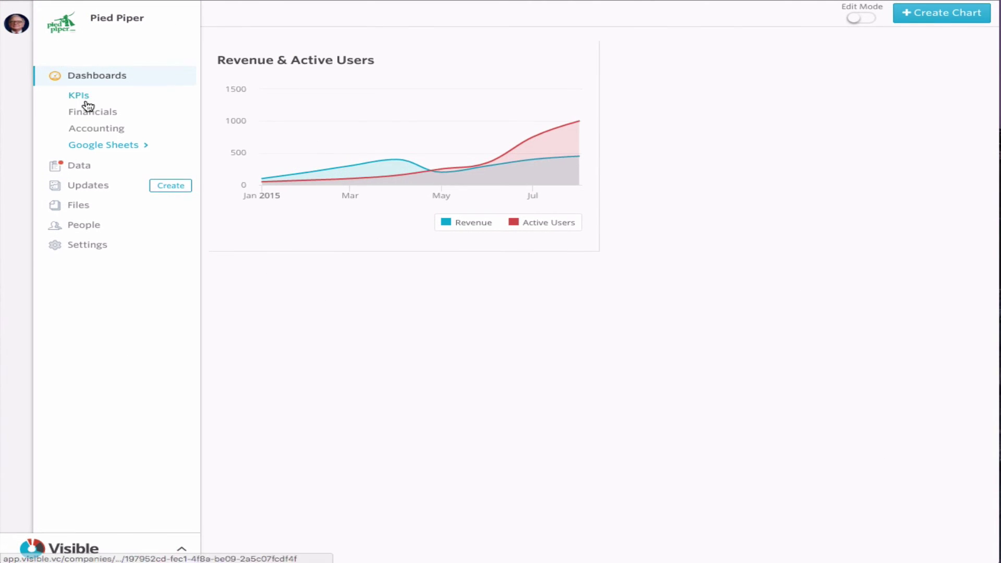
{"action": "left_click", "coordinate": [119, 169]}
{"action": "left_click", "coordinate": [323, 21]}
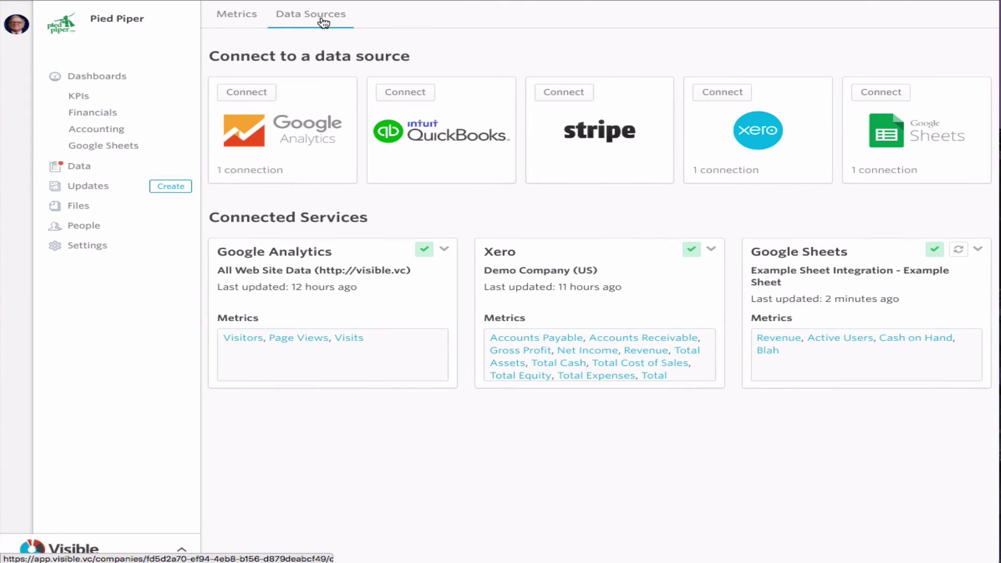
{"action": "left_click", "coordinate": [958, 250]}
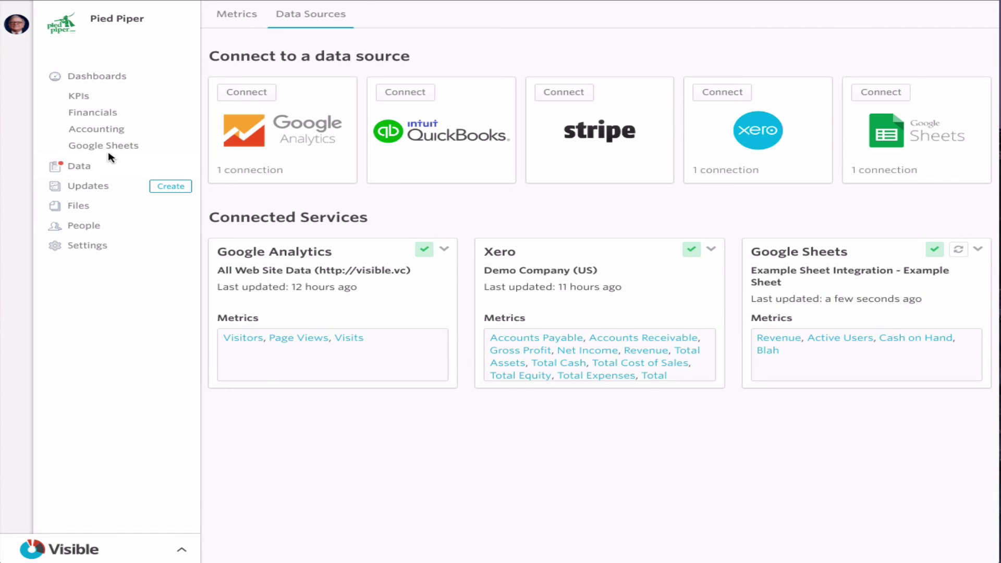
Step: Confirm Active Users lists 10000 for Sep 1st, 2015, then return to the Google Sheets dashboard
{"action": "left_click", "coordinate": [99, 167]}
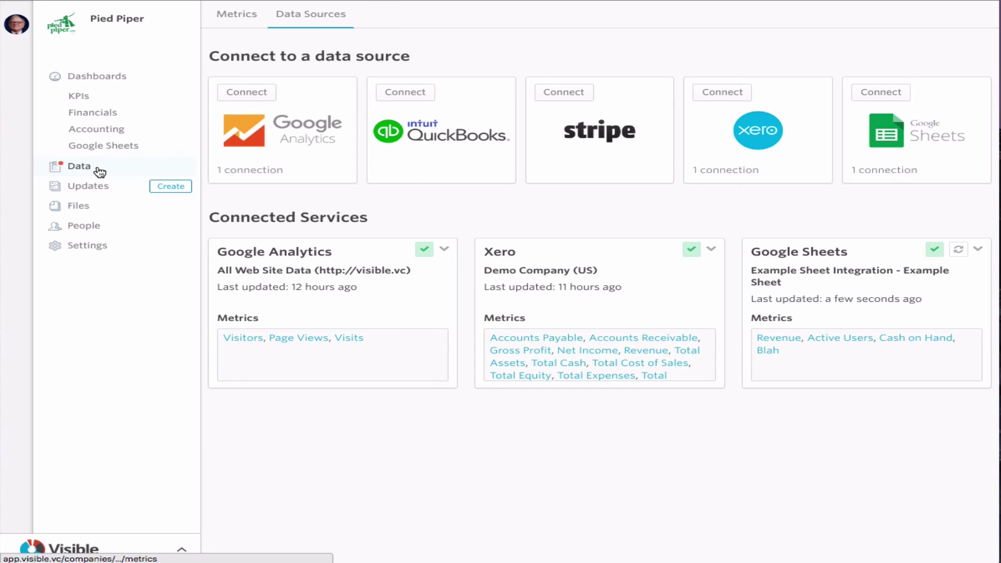
{"action": "scroll", "coordinate": [282, 338], "scroll_direction": "down", "scroll_amount": 5}
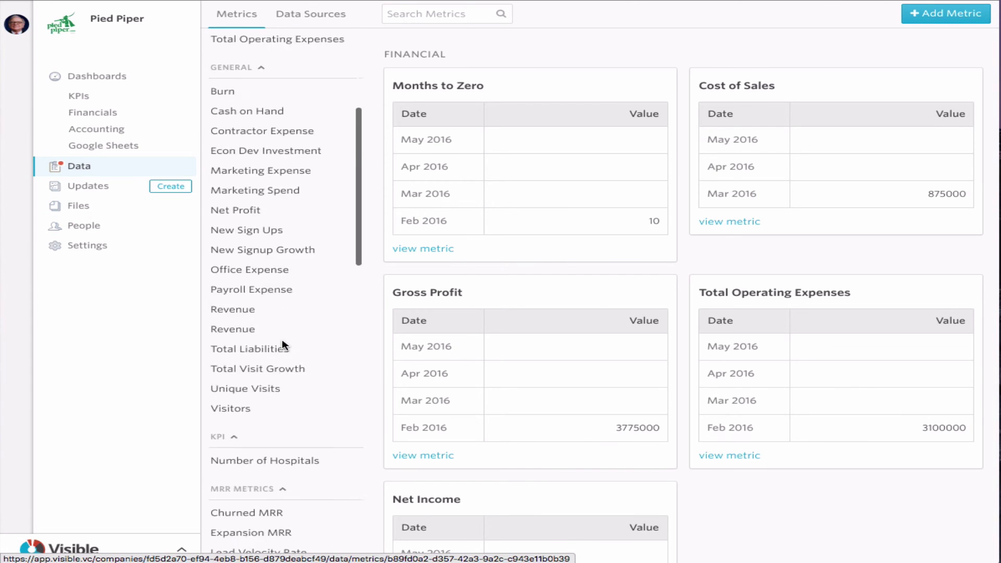
{"action": "scroll", "coordinate": [283, 345], "scroll_direction": "down", "scroll_amount": 15}
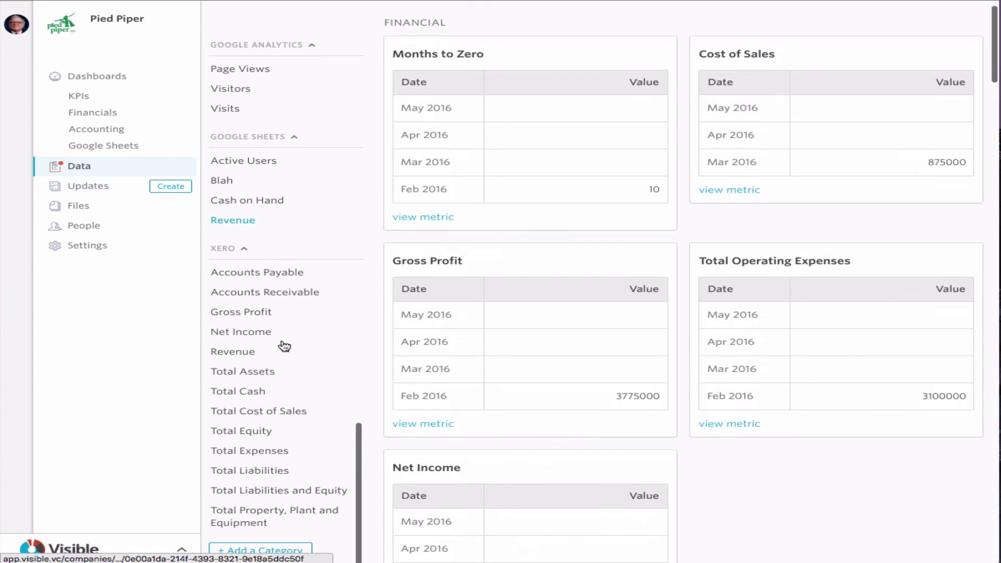
{"action": "scroll", "coordinate": [282, 339], "scroll_direction": "down", "scroll_amount": 3}
{"action": "scroll", "coordinate": [257, 340], "scroll_direction": "up", "scroll_amount": 3}
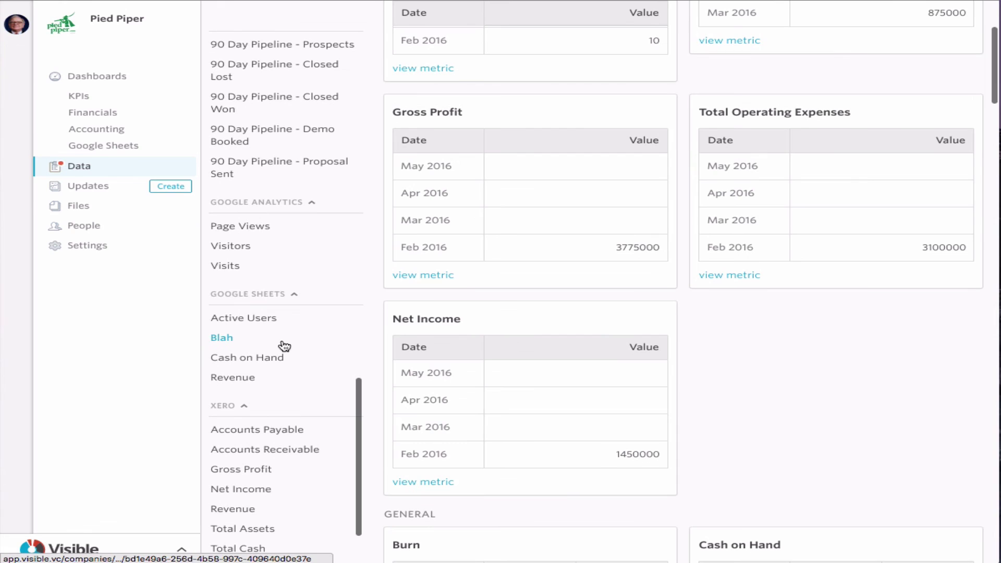
{"action": "left_click", "coordinate": [271, 317]}
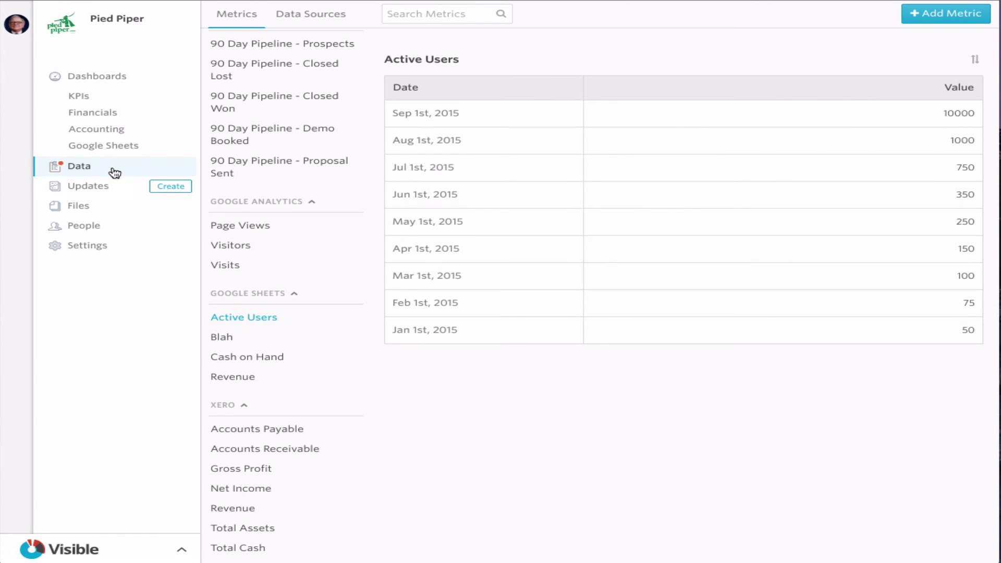
{"action": "left_click", "coordinate": [111, 150]}
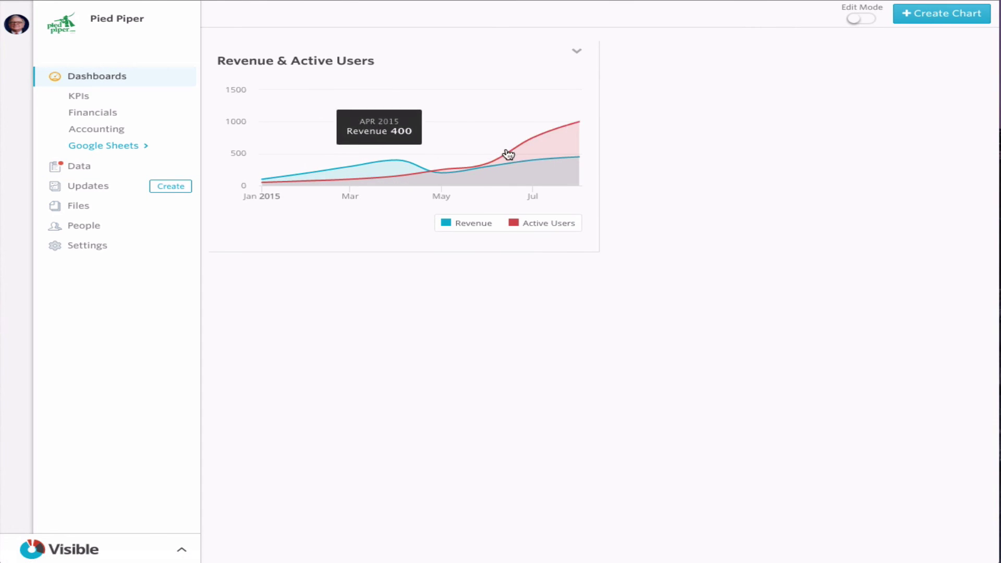
Step: Let the Revenue & Active Users chart reload through Sep 2015, then reopen its actions menu
{"action": "mouse_move", "coordinate": [582, 125]}
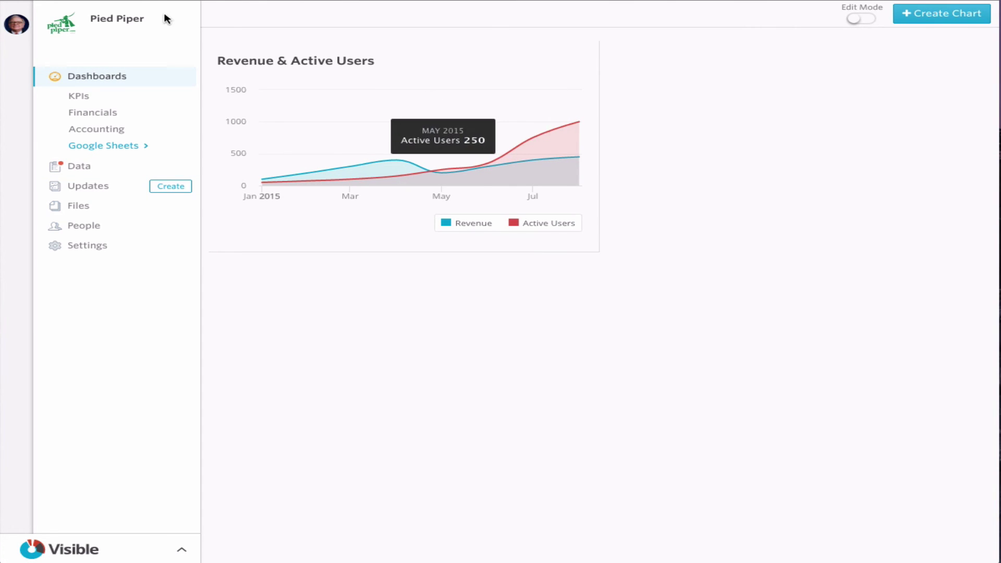
{"action": "left_click", "coordinate": [577, 56]}
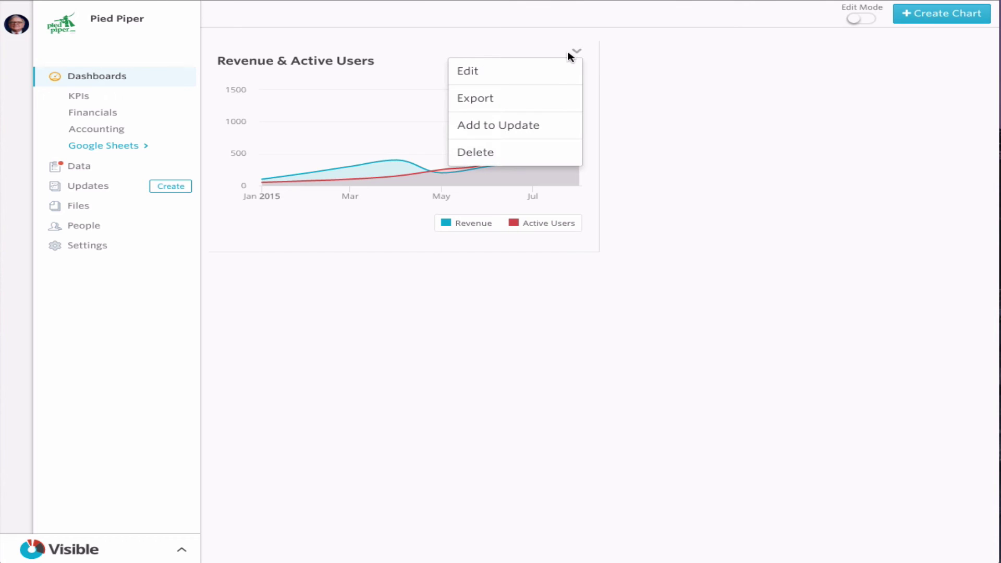
{"action": "left_click", "coordinate": [636, 78]}
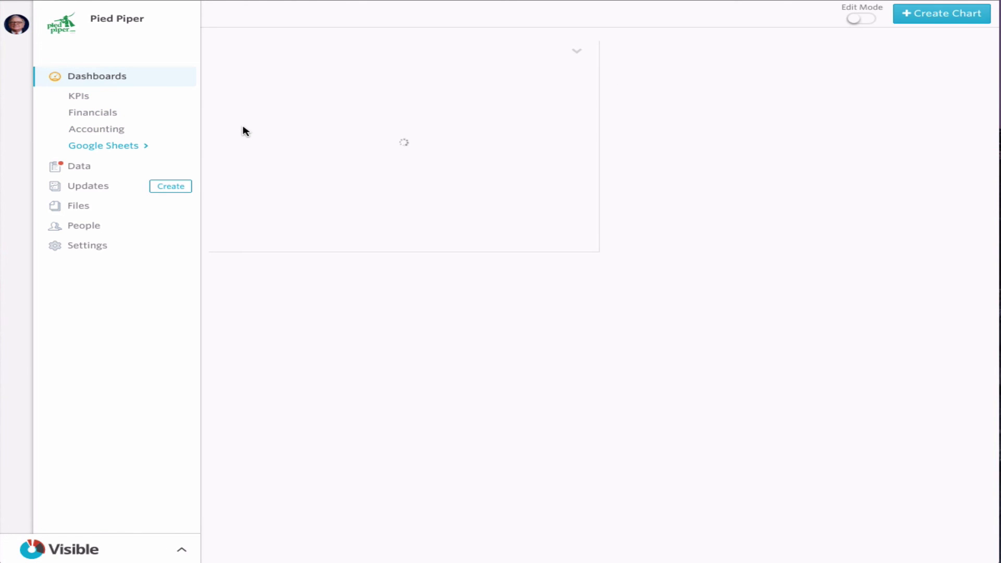
{"action": "mouse_move", "coordinate": [580, 126]}
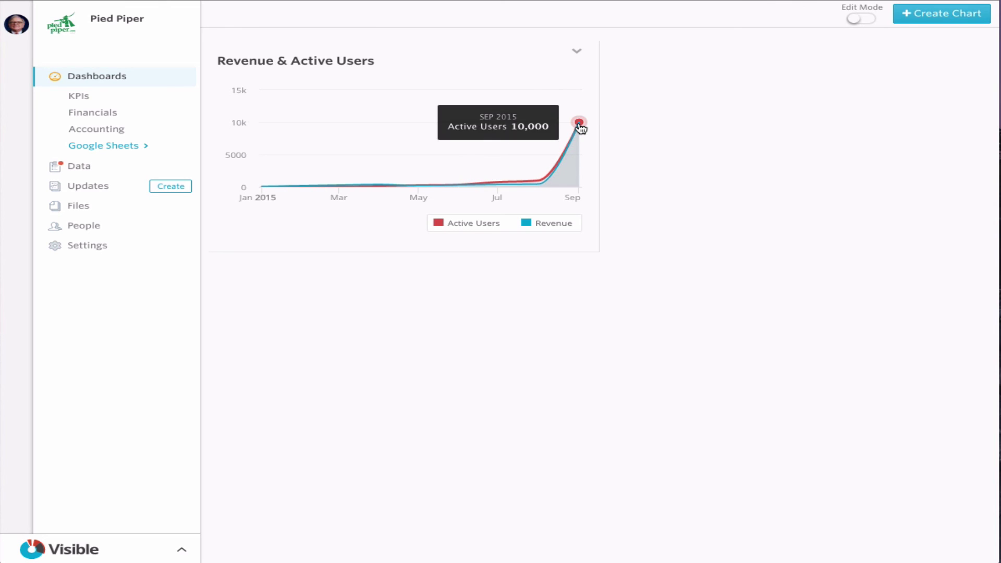
{"action": "left_click", "coordinate": [577, 54]}
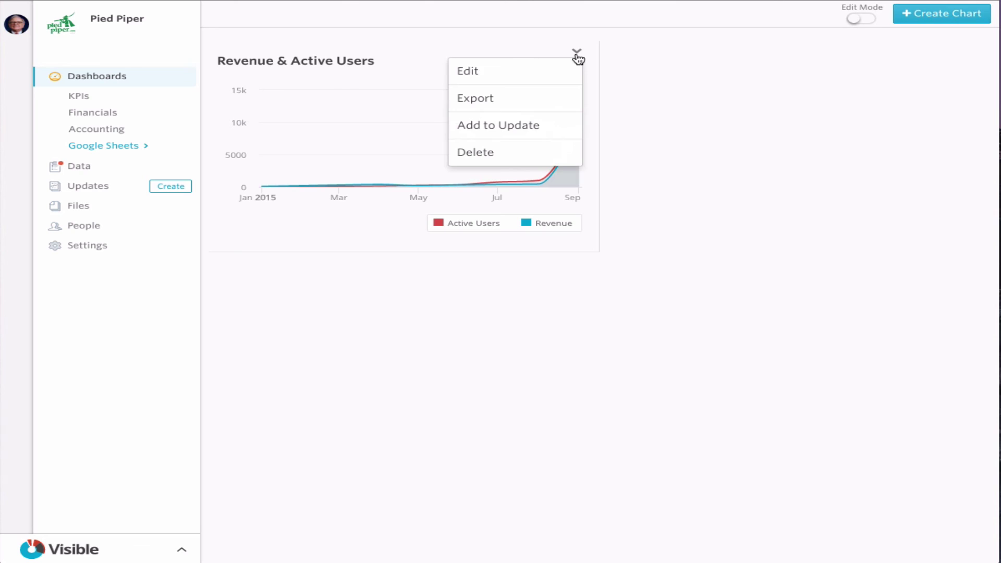
Step: Add the Revenue & Active Users chart to a new update
{"action": "left_click", "coordinate": [553, 129]}
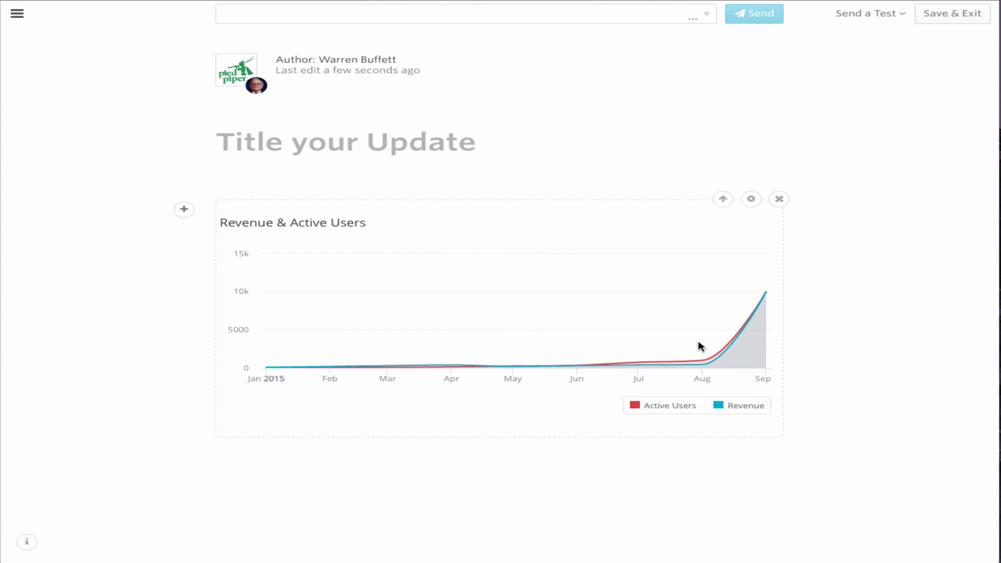